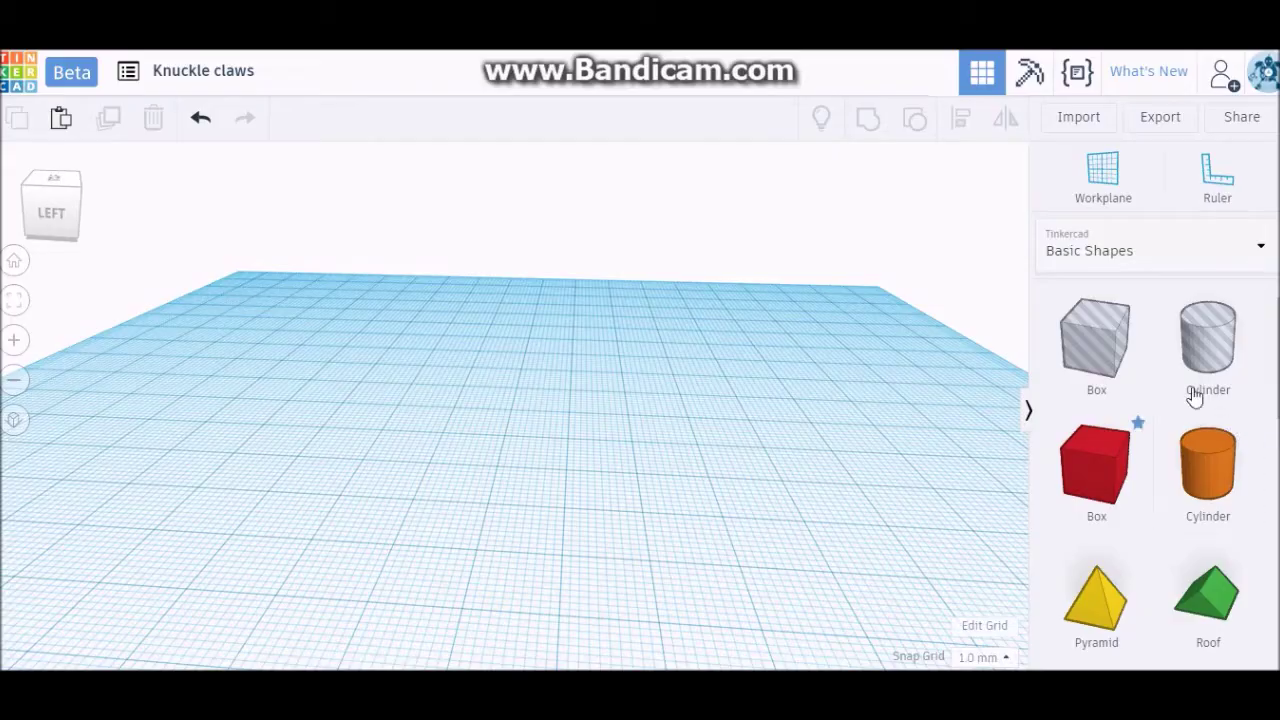
# Place a ring on the workplane and squash it into a narrower oval.
pyautogui.scroll(-4, 1194, 394)
pyautogui.scroll(-5, 1273, 612)
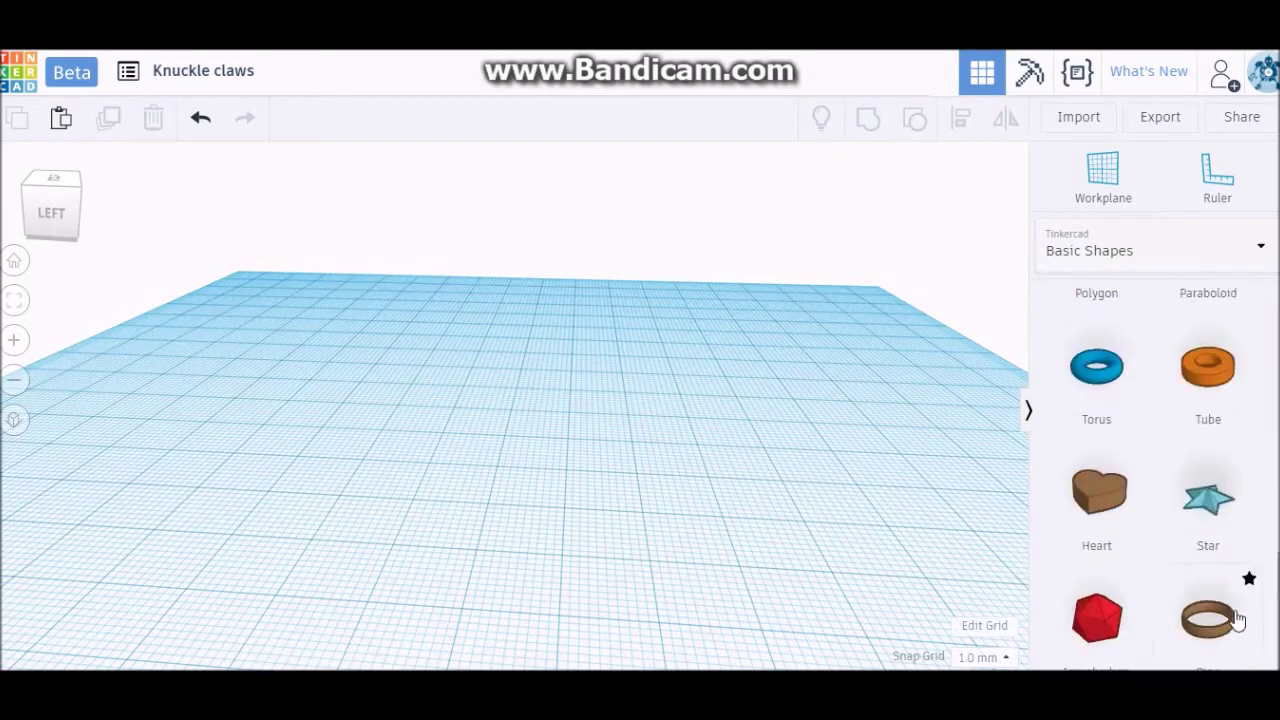
pyautogui.moveTo(578, 455); pyautogui.dragTo(578, 455)
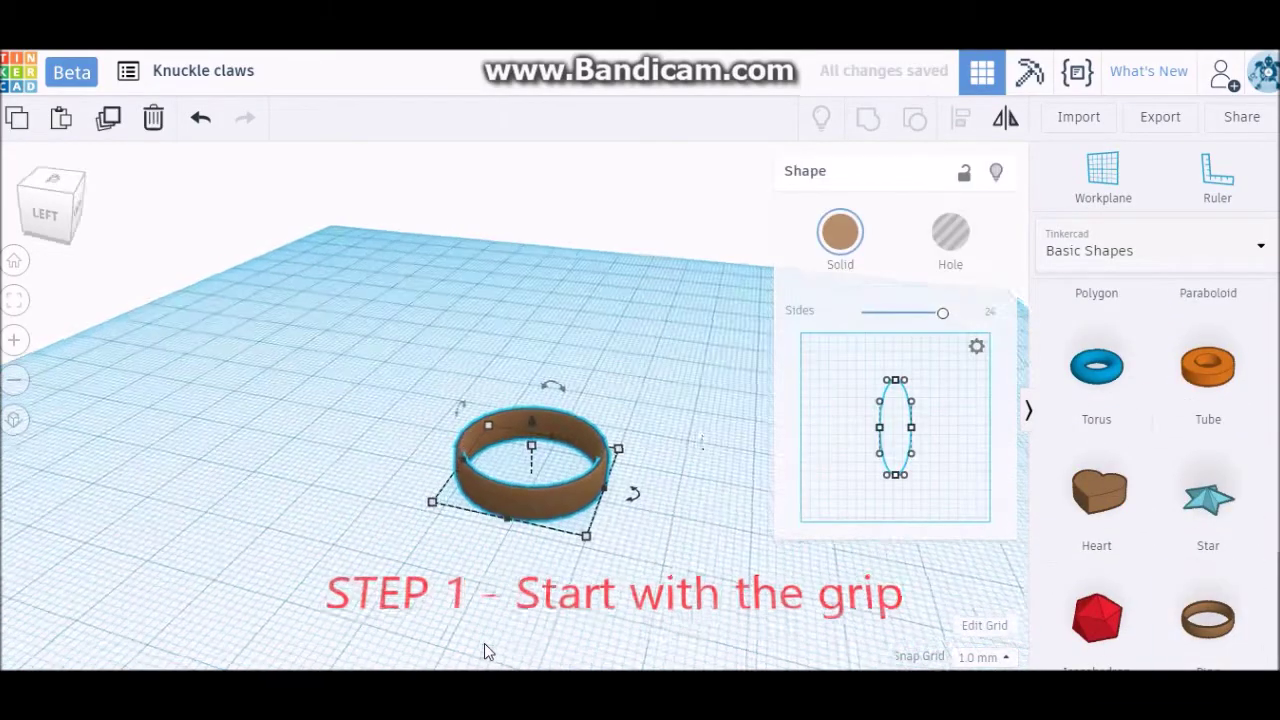
pyautogui.moveTo(484, 643); pyautogui.dragTo(563, 583, button='right')
pyautogui.moveTo(458, 562); pyautogui.dragTo(536, 518)
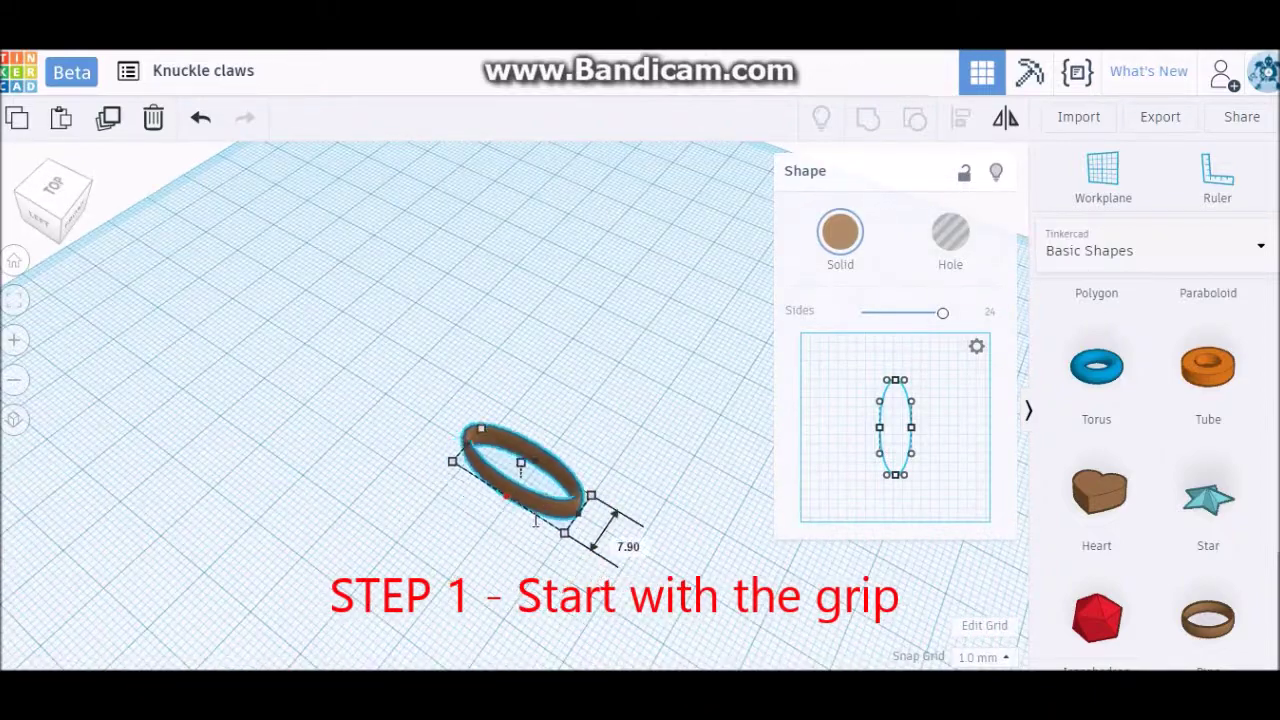
pyautogui.click(706, 377)
pyautogui.moveTo(706, 377)
pyautogui.mouseDown(button='right')
pyautogui.moveTo(680, 543)
pyautogui.moveTo(760, 417)
pyautogui.mouseUp(button='right')
pyautogui.scroll(5, 1203, 486)
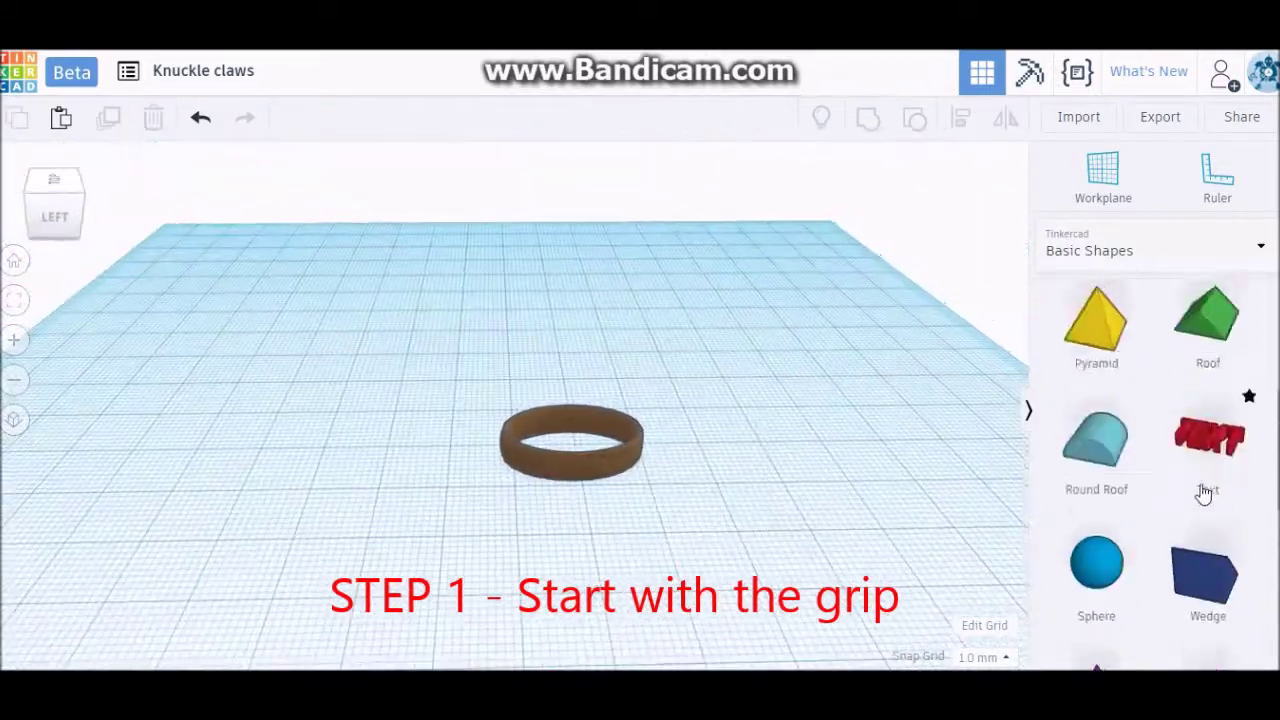
pyautogui.scroll(3, 1205, 511)
pyautogui.scroll(-3, 1206, 508)
# Set the ring's solid colour to black.
pyautogui.click(611, 463)
pyautogui.click(837, 234)
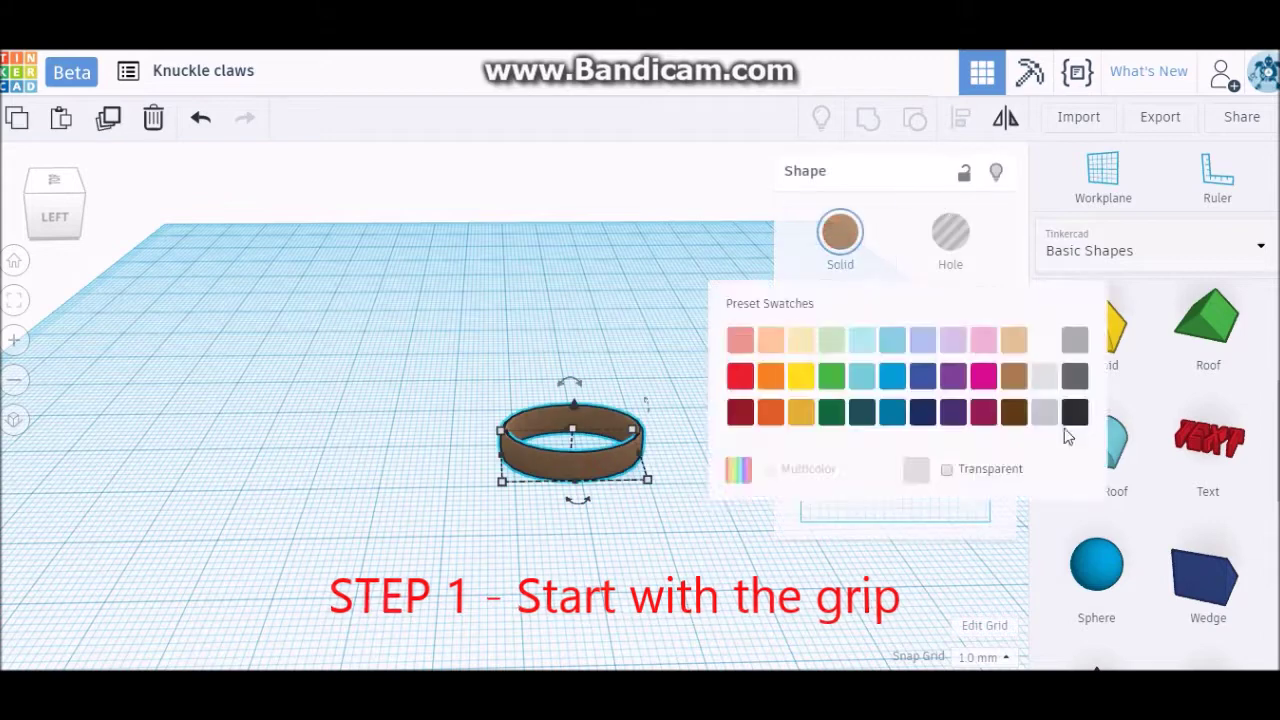
pyautogui.click(1037, 409)
pyautogui.scroll(1, 1211, 514)
# Add a cylinder and size it 3 mm wide by 2 mm deep.
pyautogui.scroll(2, 1210, 500)
pyautogui.moveTo(1208, 375); pyautogui.dragTo(812, 580)
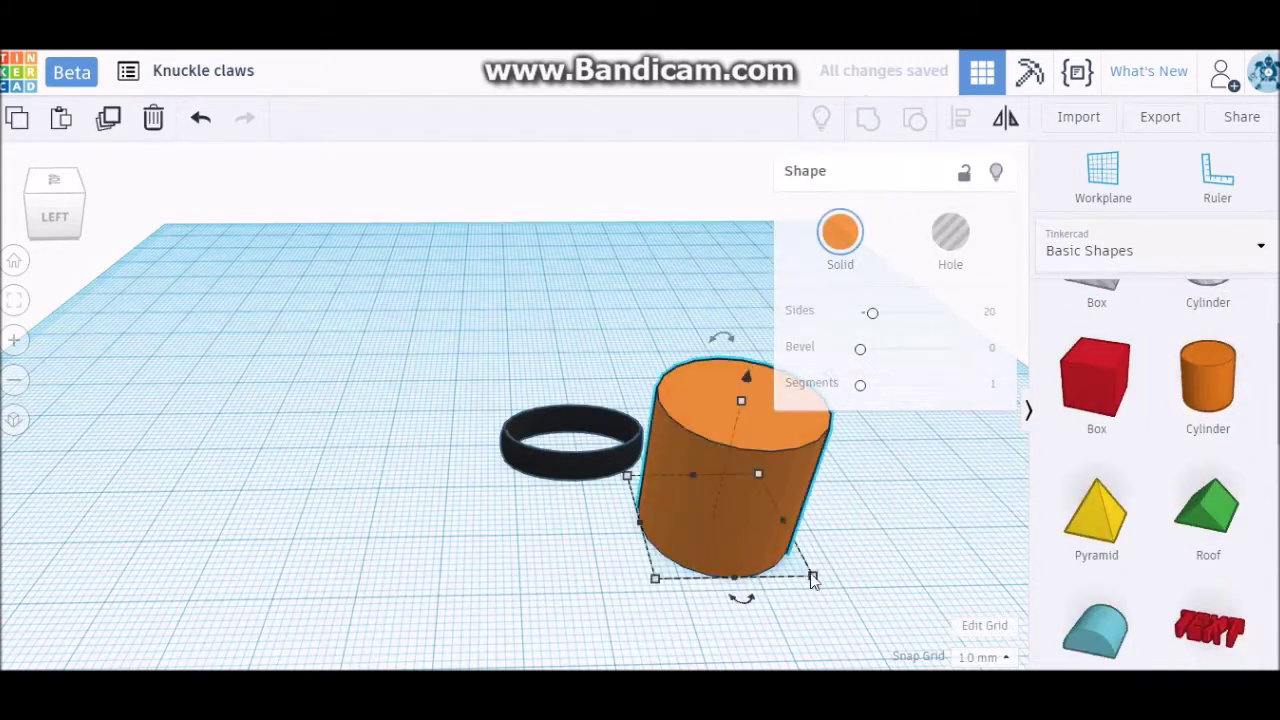
pyautogui.write('3')
pyautogui.press('Tab')
pyautogui.write('2')
pyautogui.press('Return')
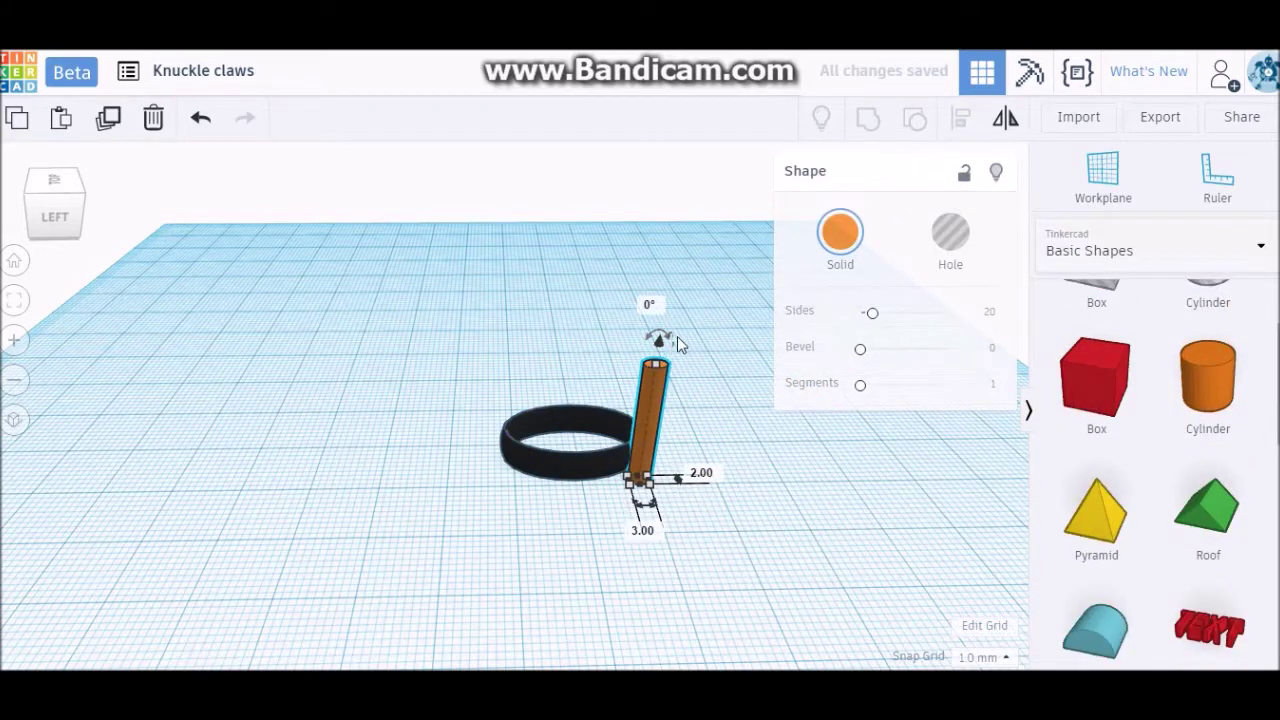
# Tip the rod 90° to lie flat and move it against the ring's side.
pyautogui.moveTo(677, 341); pyautogui.dragTo(662, 527)
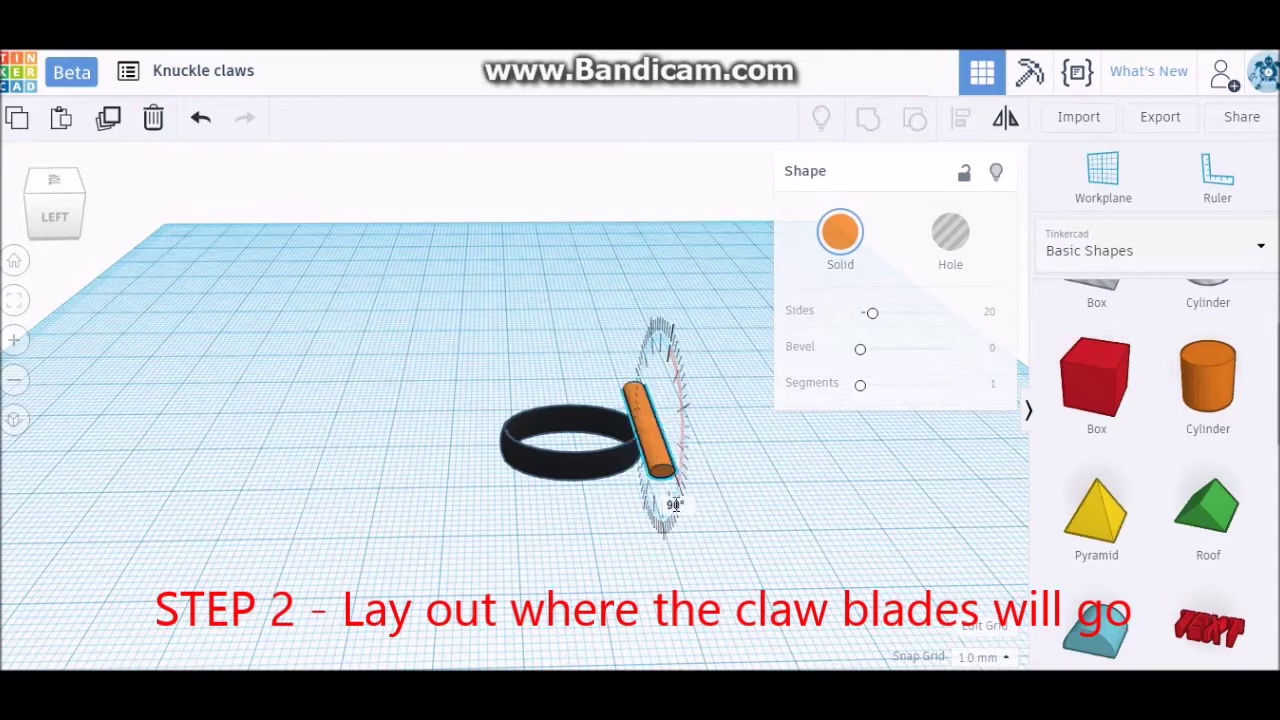
pyautogui.moveTo(797, 523)
pyautogui.mouseDown(button='right')
pyautogui.moveTo(606, 486)
pyautogui.moveTo(443, 566)
pyautogui.moveTo(503, 563)
pyautogui.moveTo(577, 530)
pyautogui.mouseUp(button='right')
pyautogui.click(503, 563)
pyautogui.click(619, 507)
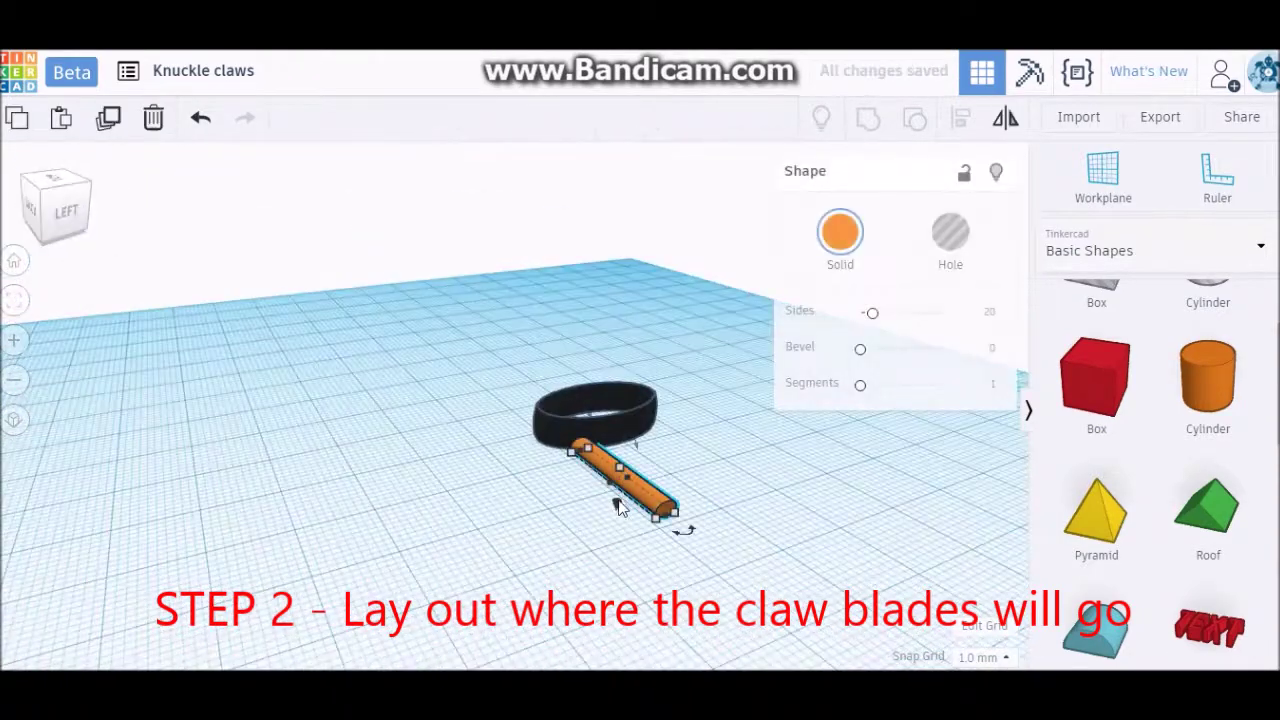
pyautogui.click(704, 470)
pyautogui.moveTo(704, 470)
pyautogui.mouseDown(button='right')
pyautogui.moveTo(651, 509)
pyautogui.moveTo(666, 534)
pyautogui.moveTo(486, 546)
pyautogui.moveTo(617, 477)
pyautogui.moveTo(560, 500)
pyautogui.mouseUp(button='right')
pyautogui.click(620, 470)
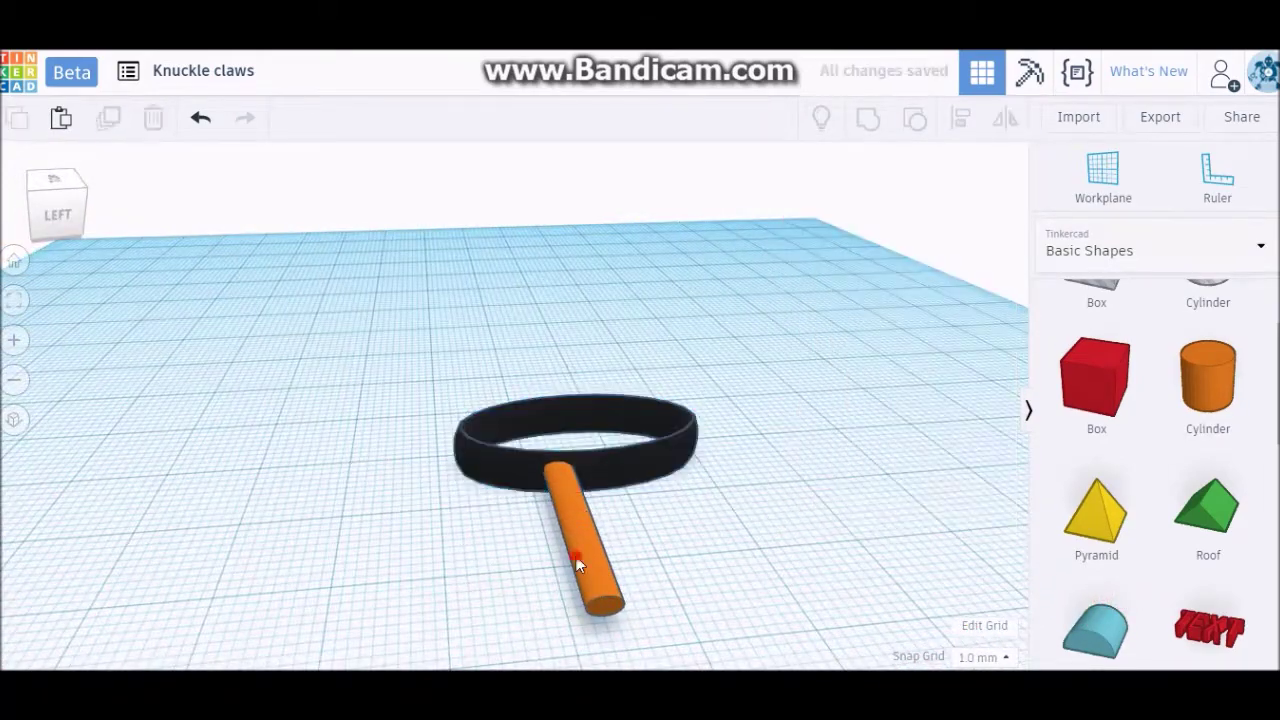
pyautogui.moveTo(560, 530); pyautogui.dragTo(519, 543)
pyautogui.moveTo(521, 560)
pyautogui.mouseDown(button='right')
pyautogui.moveTo(814, 577)
pyautogui.moveTo(622, 622)
pyautogui.mouseUp(button='right')
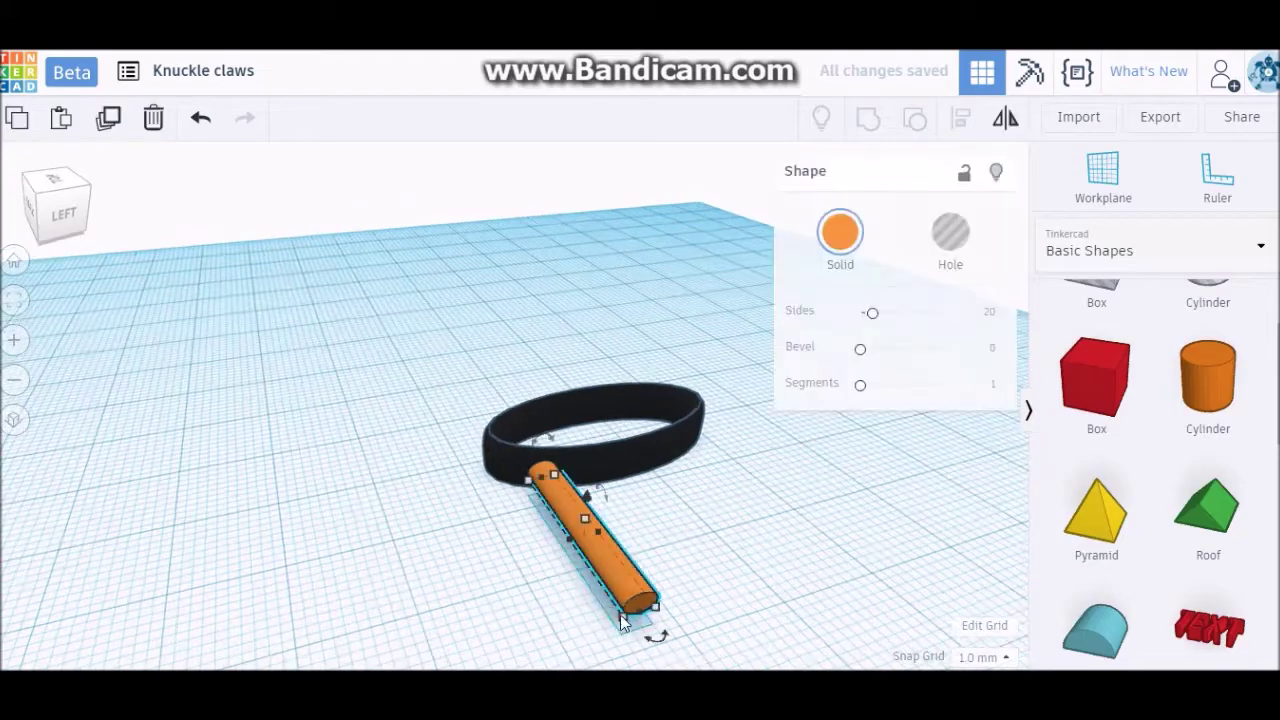
# Select both rods and colour them grey.
pyautogui.click(894, 517)
pyautogui.moveTo(894, 517)
pyautogui.mouseDown(button='right')
pyautogui.moveTo(837, 560)
pyautogui.moveTo(794, 526)
pyautogui.moveTo(330, 428)
pyautogui.moveTo(570, 634)
pyautogui.mouseUp(button='right')
pyautogui.click(435, 505)
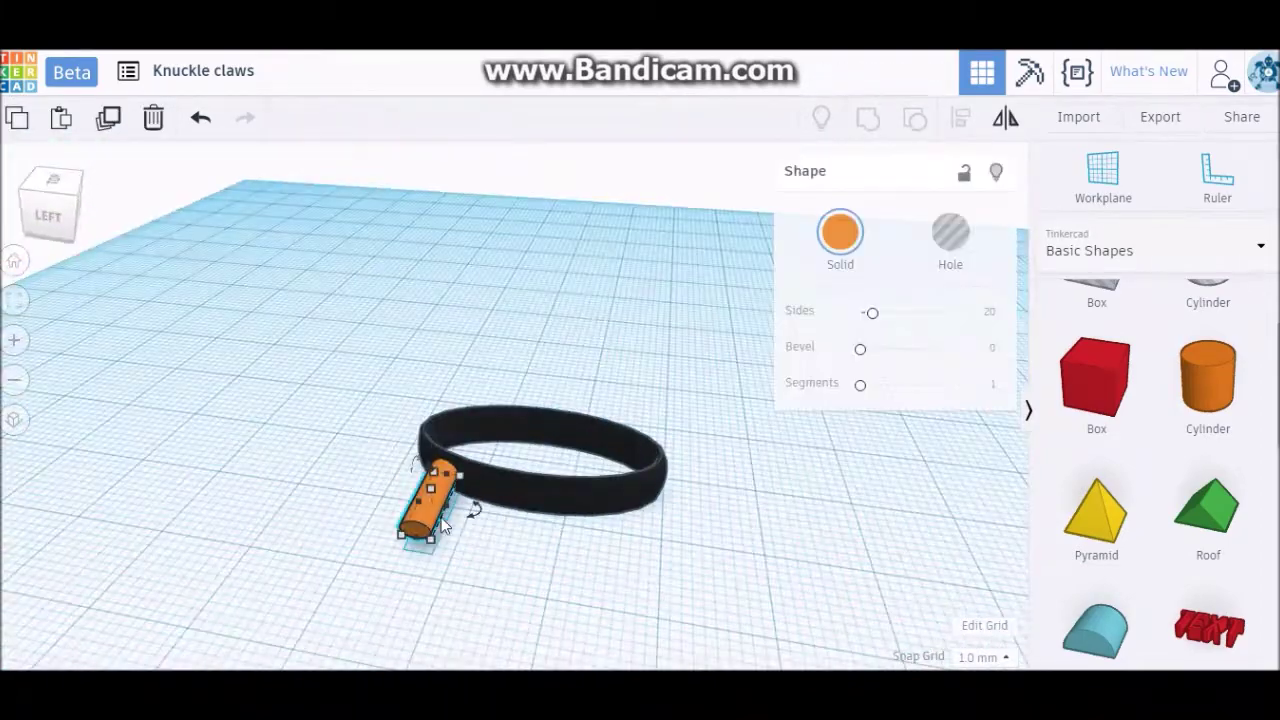
pyautogui.click(659, 636)
pyautogui.moveTo(659, 636)
pyautogui.mouseDown(button='right')
pyautogui.moveTo(654, 569)
pyautogui.moveTo(314, 560)
pyautogui.moveTo(860, 511)
pyautogui.moveTo(585, 519)
pyautogui.moveTo(329, 434)
pyautogui.mouseUp(button='right')
pyautogui.click(329, 434)
pyautogui.keyDown('shift'); pyautogui.click(471, 443); pyautogui.keyUp('shift')
pyautogui.click(837, 231)
pyautogui.click(1040, 410)
pyautogui.moveTo(960, 450); pyautogui.dragTo(788, 502, button='right')
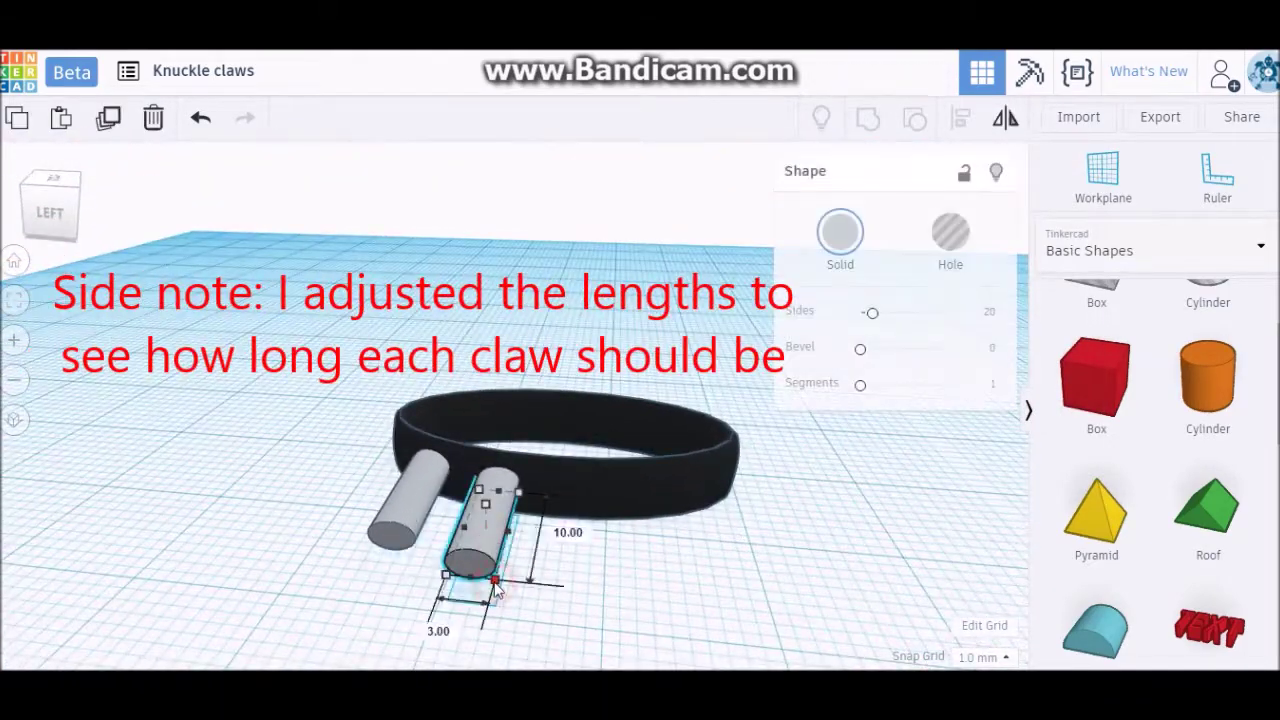
# Lengthen the third claw and set the middle claw to 12 mm long.
pyautogui.scroll(-2, 490, 535)
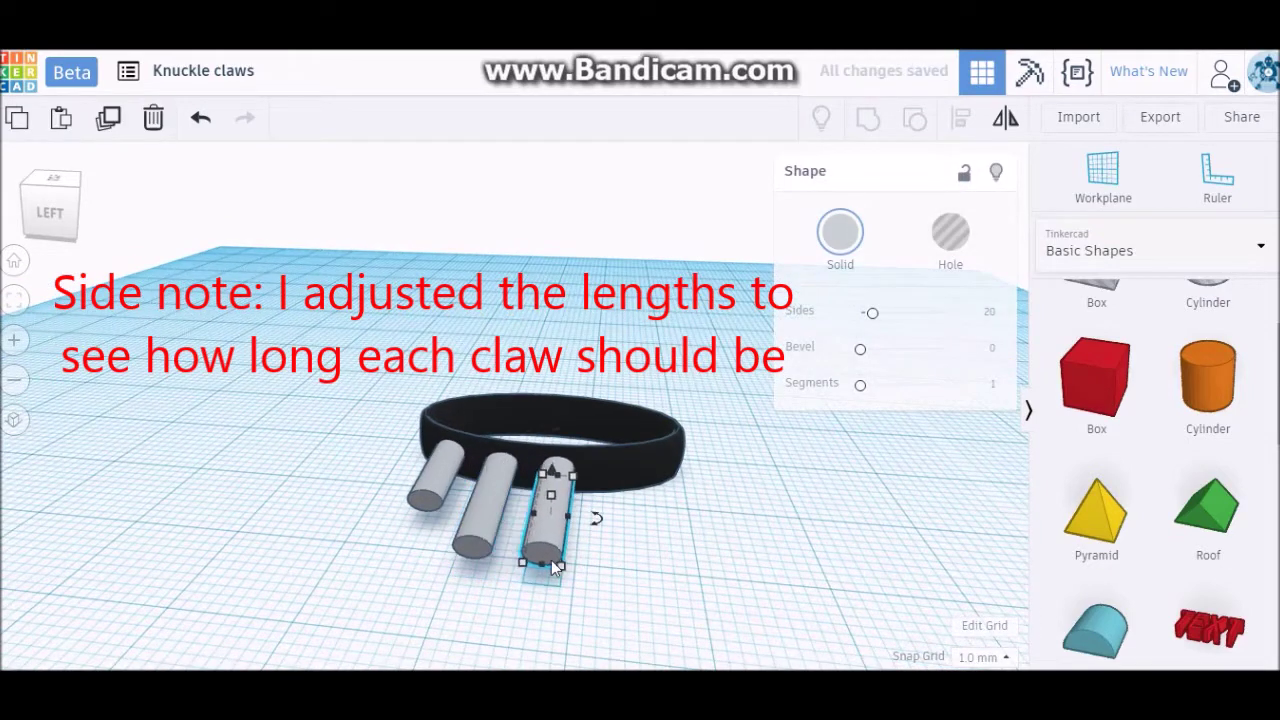
pyautogui.click(568, 558)
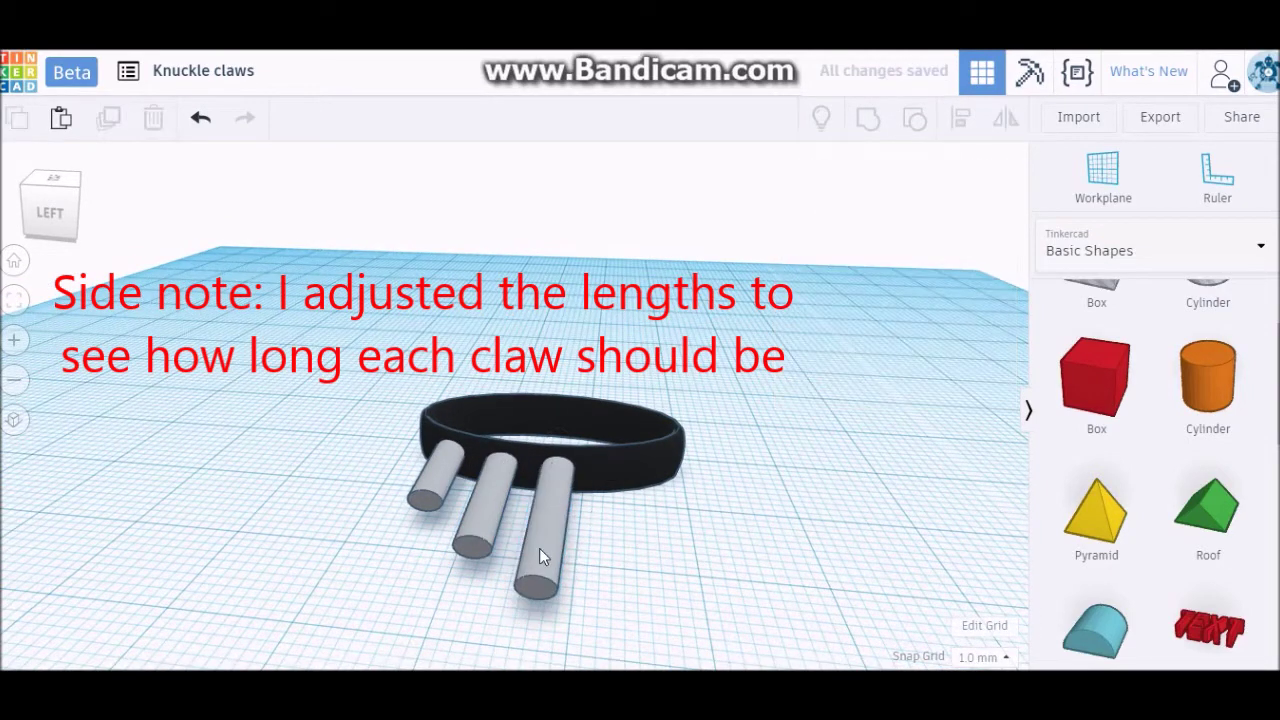
pyautogui.click(482, 553)
pyautogui.click(491, 558)
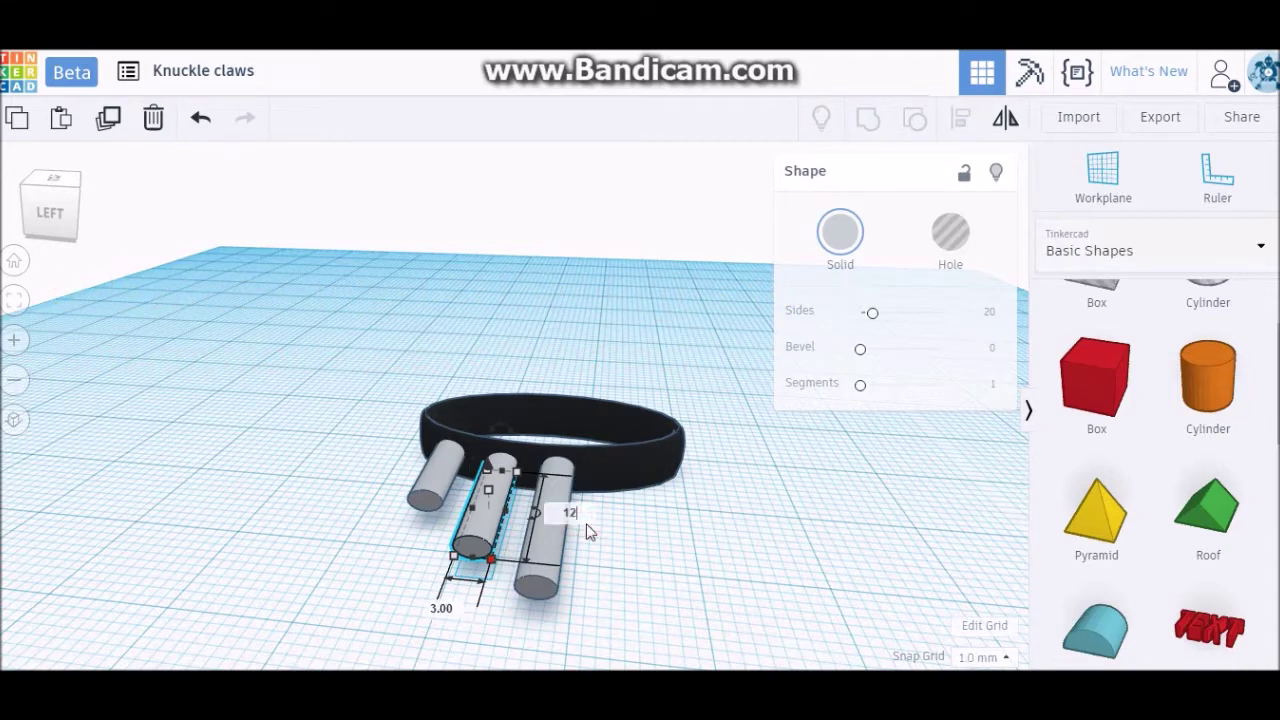
pyautogui.click(588, 533)
# Make another claw copy and try sliding it right along the ring.
pyautogui.click(548, 585)
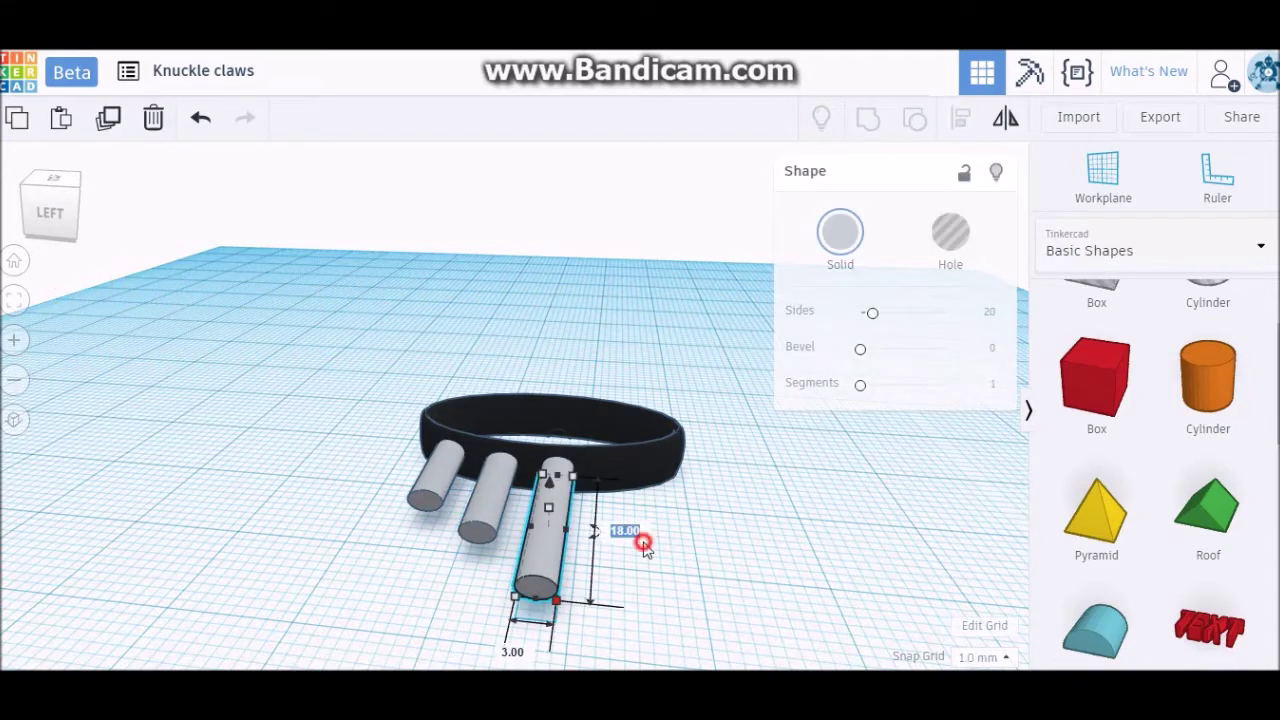
pyautogui.hotkey('ctrl', 'z')
pyautogui.hotkey('ctrl', 'z')
pyautogui.hotkey('ctrl', 'z')
pyautogui.moveTo(600, 563)
pyautogui.mouseDown(button='right')
pyautogui.moveTo(471, 608)
pyautogui.moveTo(577, 578)
pyautogui.moveTo(600, 543)
pyautogui.moveTo(692, 575)
pyautogui.mouseUp(button='right')
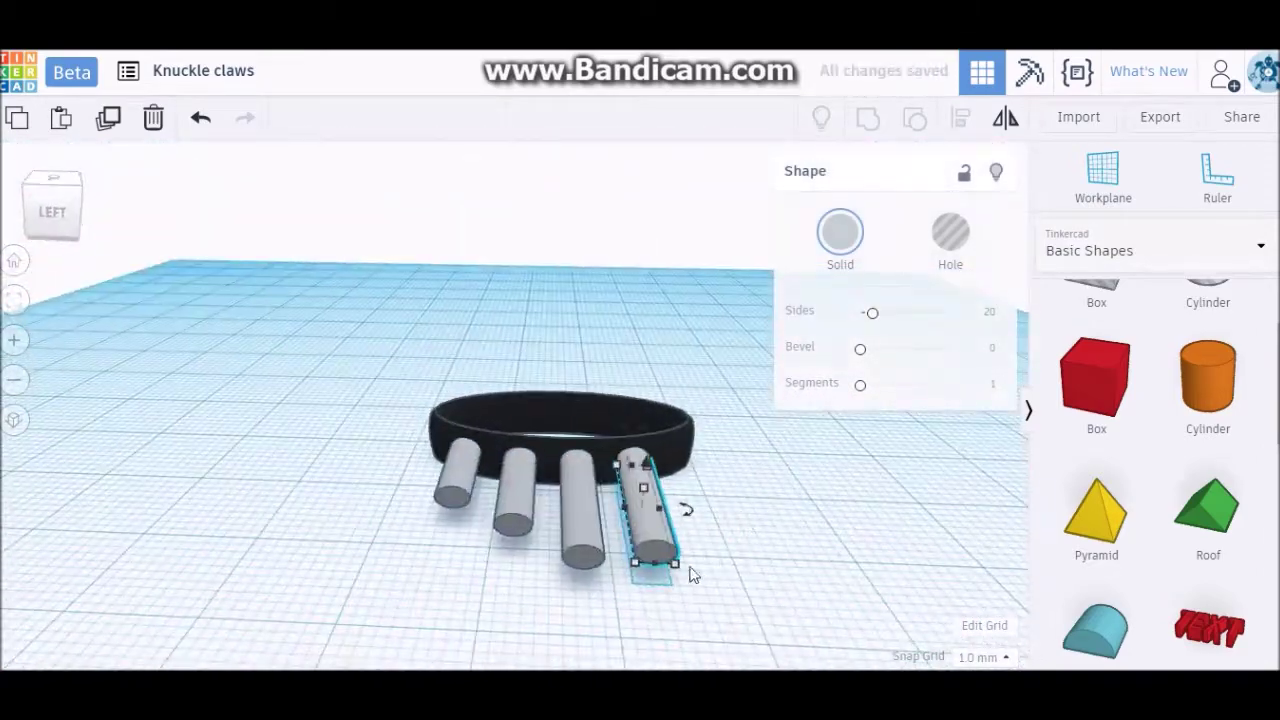
pyautogui.click(740, 540)
pyautogui.moveTo(655, 505)
pyautogui.mouseDown()
pyautogui.moveTo(700, 465)
pyautogui.moveTo(697, 452)
pyautogui.mouseUp()
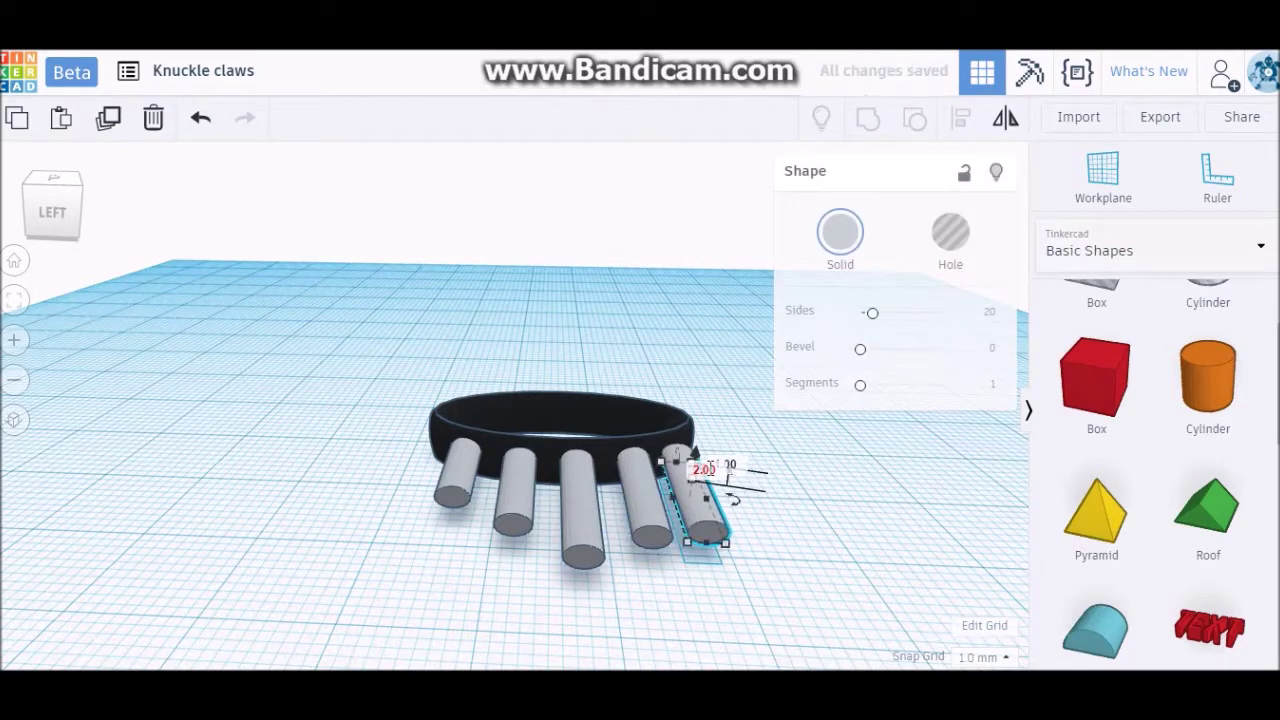
pyautogui.hotkey('ctrl', 'z')
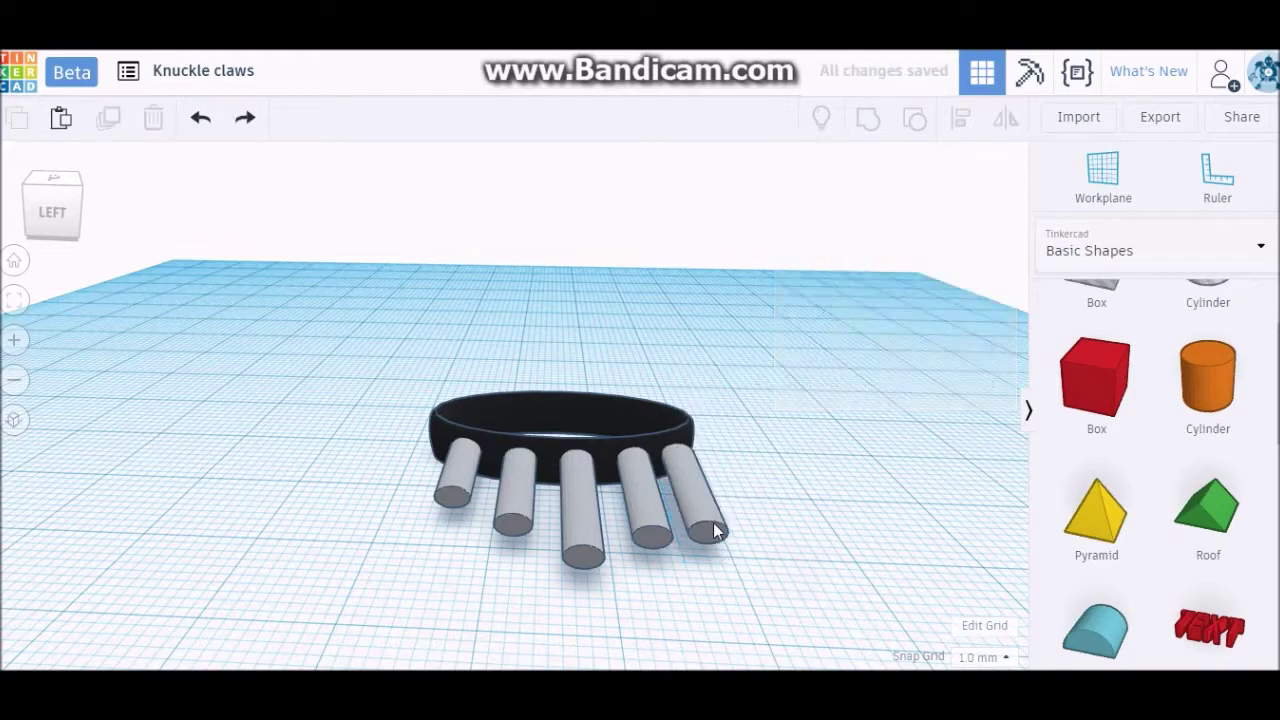
# Edit a claw's 14.00 mm height value.
pyautogui.click(714, 528)
pyautogui.click(765, 497)
pyautogui.click(757, 558)
pyautogui.moveTo(757, 558)
pyautogui.mouseDown(button='right')
pyautogui.moveTo(573, 574)
pyautogui.moveTo(347, 545)
pyautogui.mouseUp(button='right')
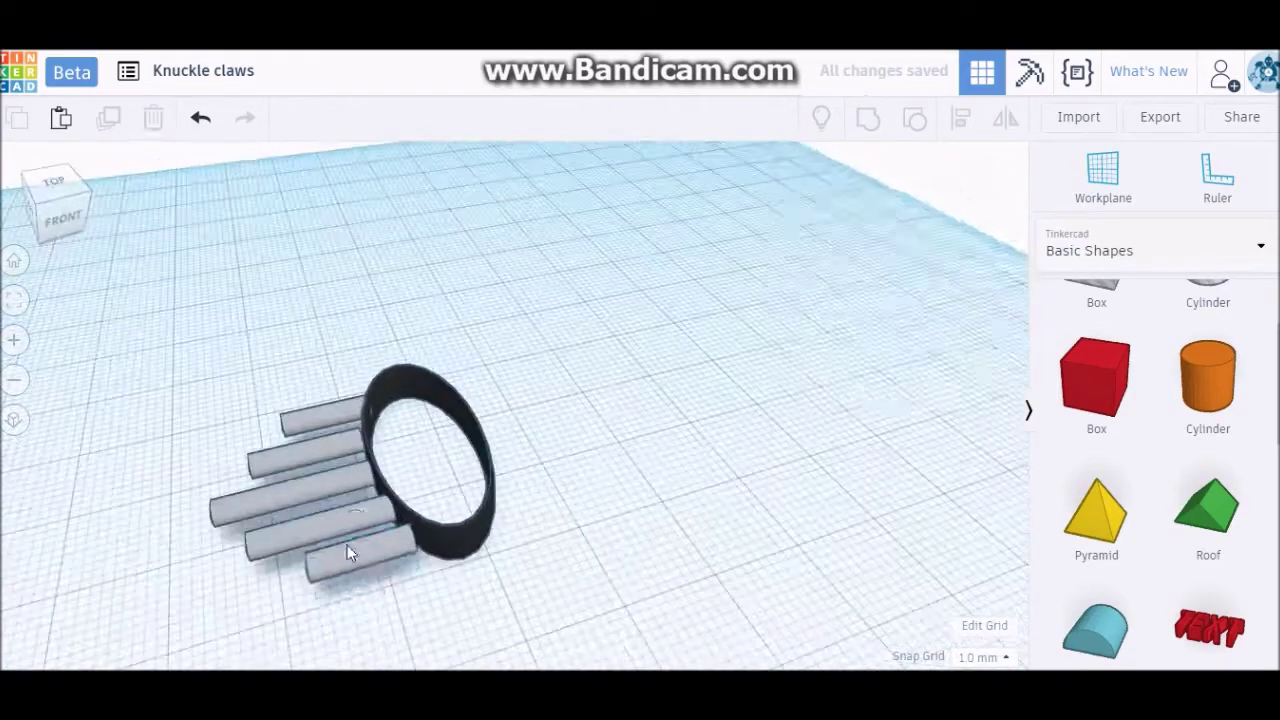
pyautogui.moveTo(564, 611); pyautogui.dragTo(636, 651, button='right')
pyautogui.moveTo(643, 588); pyautogui.dragTo(453, 487, button='right')
# Check the row of five claws along the ring from several angles.
pyautogui.click(453, 487)
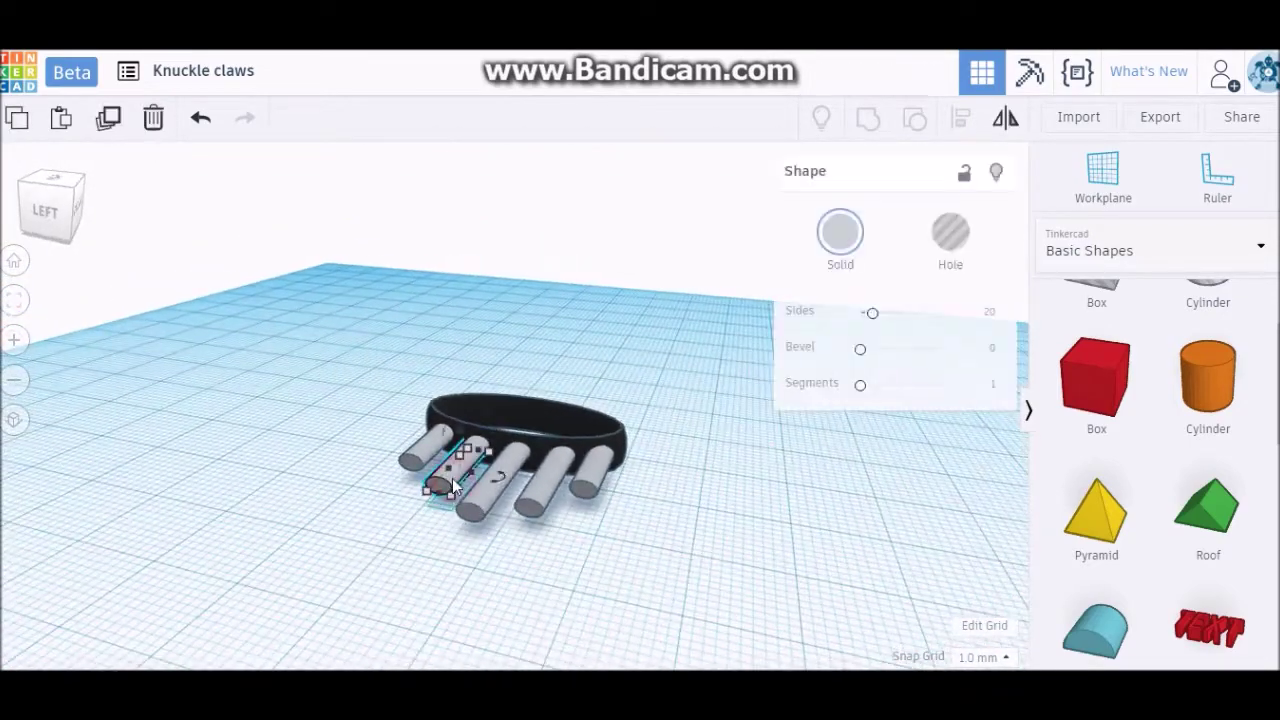
pyautogui.click(620, 543)
pyautogui.click(533, 489)
pyautogui.click(560, 530)
pyautogui.click(540, 480)
pyautogui.click(715, 570)
pyautogui.moveTo(715, 570)
pyautogui.mouseDown(button='right')
pyautogui.moveTo(654, 603)
pyautogui.moveTo(573, 587)
pyautogui.mouseUp(button='right')
pyautogui.click(590, 470)
pyautogui.click(688, 570)
pyautogui.scroll(-2, 1231, 514)
pyautogui.scroll(-2, 1231, 514)
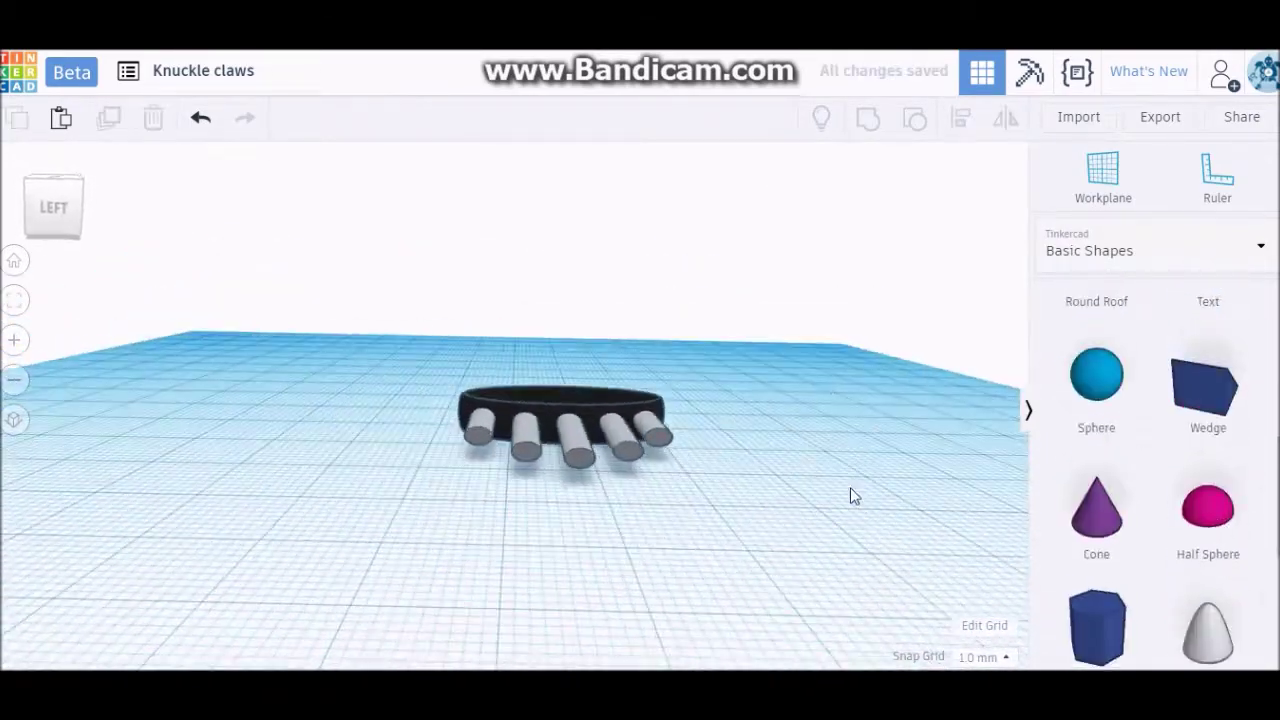
# Add a roof shape, flatten it to 1.00 mm and stand it upright.
pyautogui.moveTo(1063, 515); pyautogui.dragTo(1115, 460)
pyautogui.scroll(3, 1115, 460)
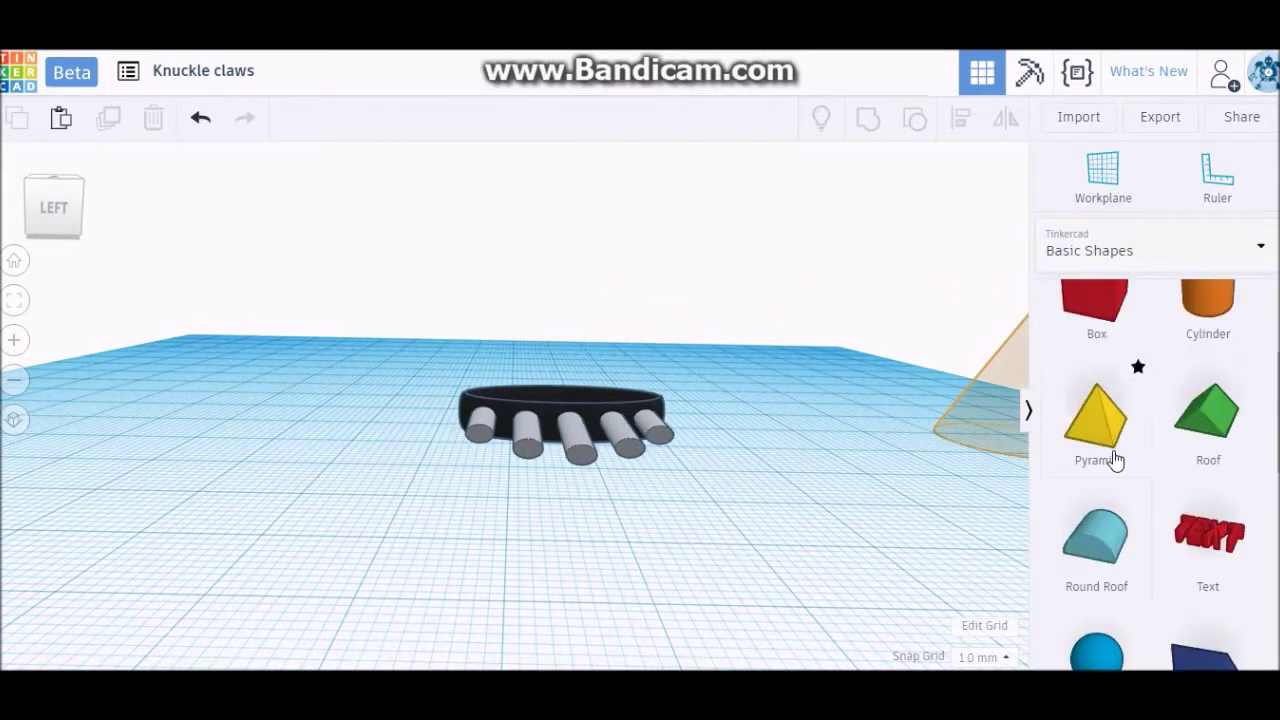
pyautogui.moveTo(1208, 415); pyautogui.dragTo(772, 512)
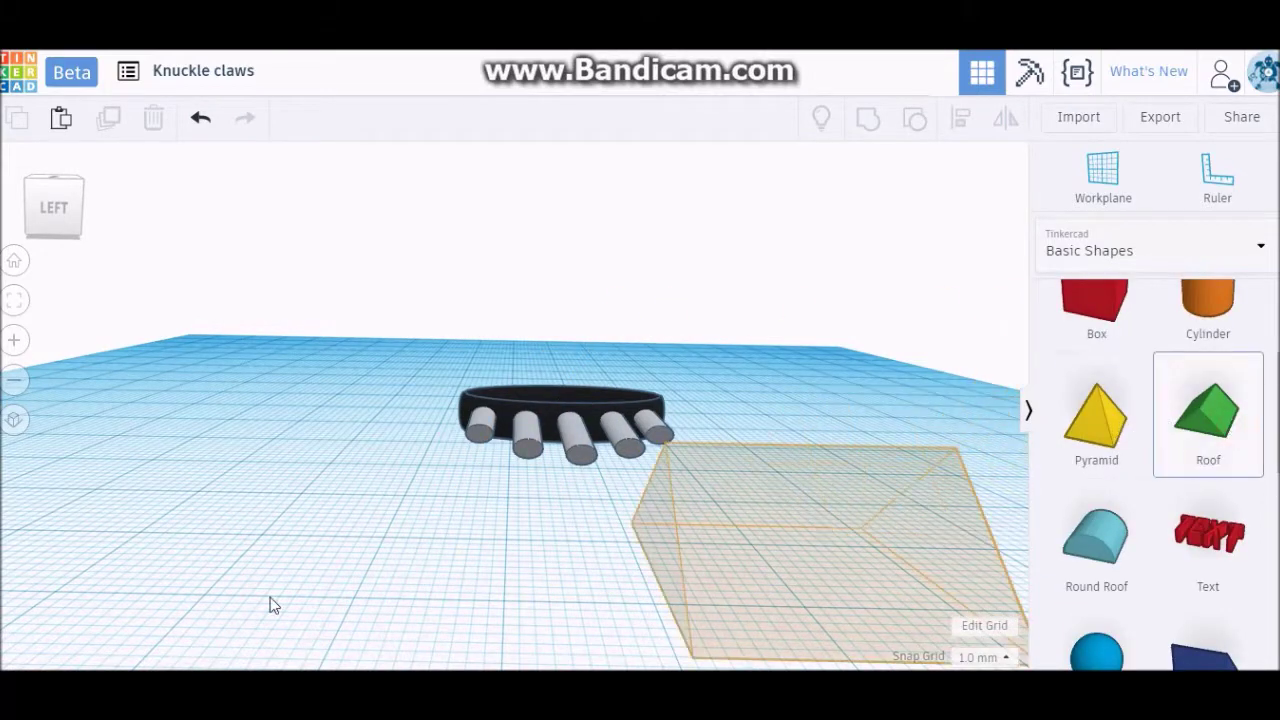
pyautogui.scroll(-2, 803, 586)
pyautogui.moveTo(572, 490); pyautogui.dragTo(552, 511)
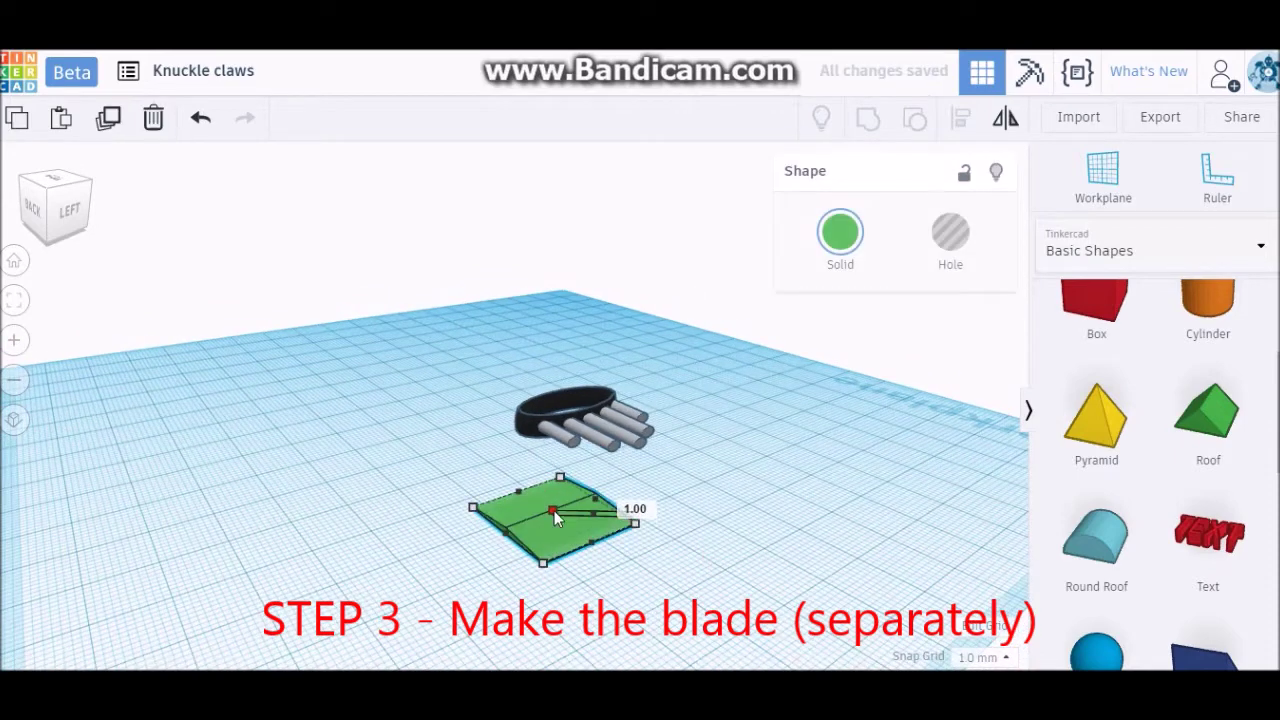
pyautogui.moveTo(601, 464); pyautogui.dragTo(550, 475)
# Make the plate red and adjust its rotation and position.
pyautogui.click(840, 232)
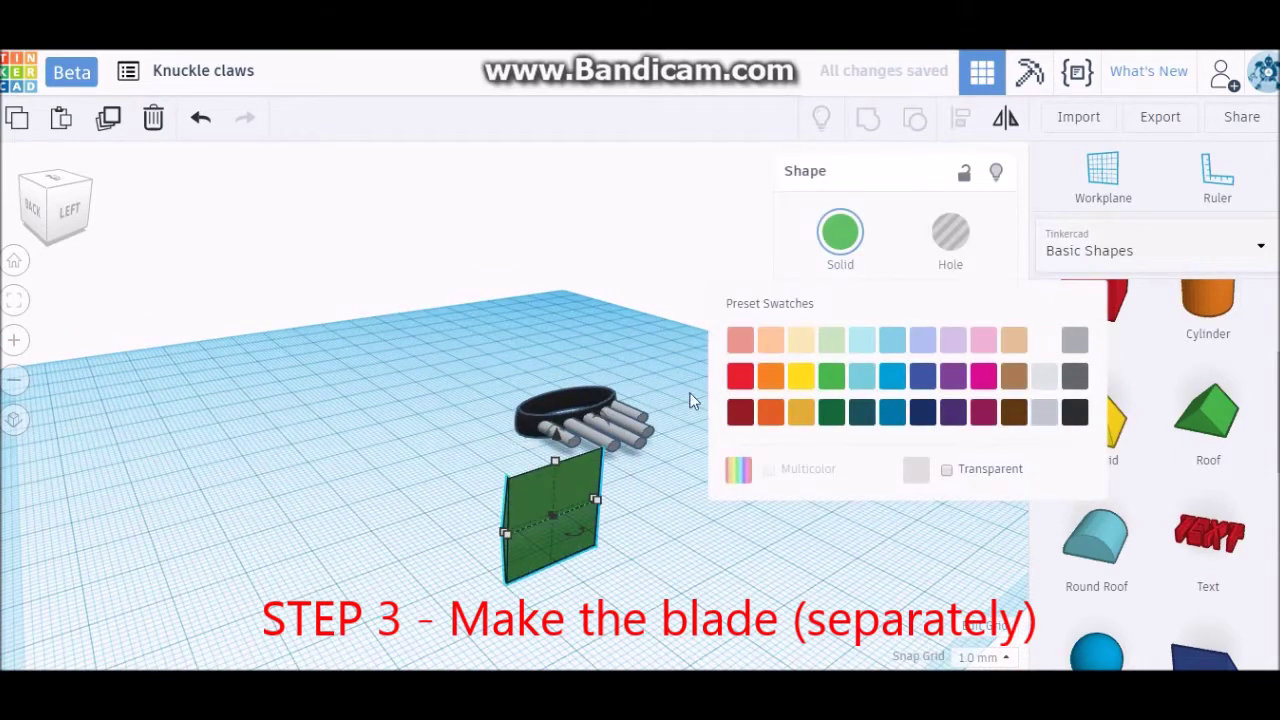
pyautogui.click(740, 376)
pyautogui.moveTo(572, 532); pyautogui.dragTo(600, 560)
pyautogui.moveTo(545, 490); pyautogui.dragTo(466, 452)
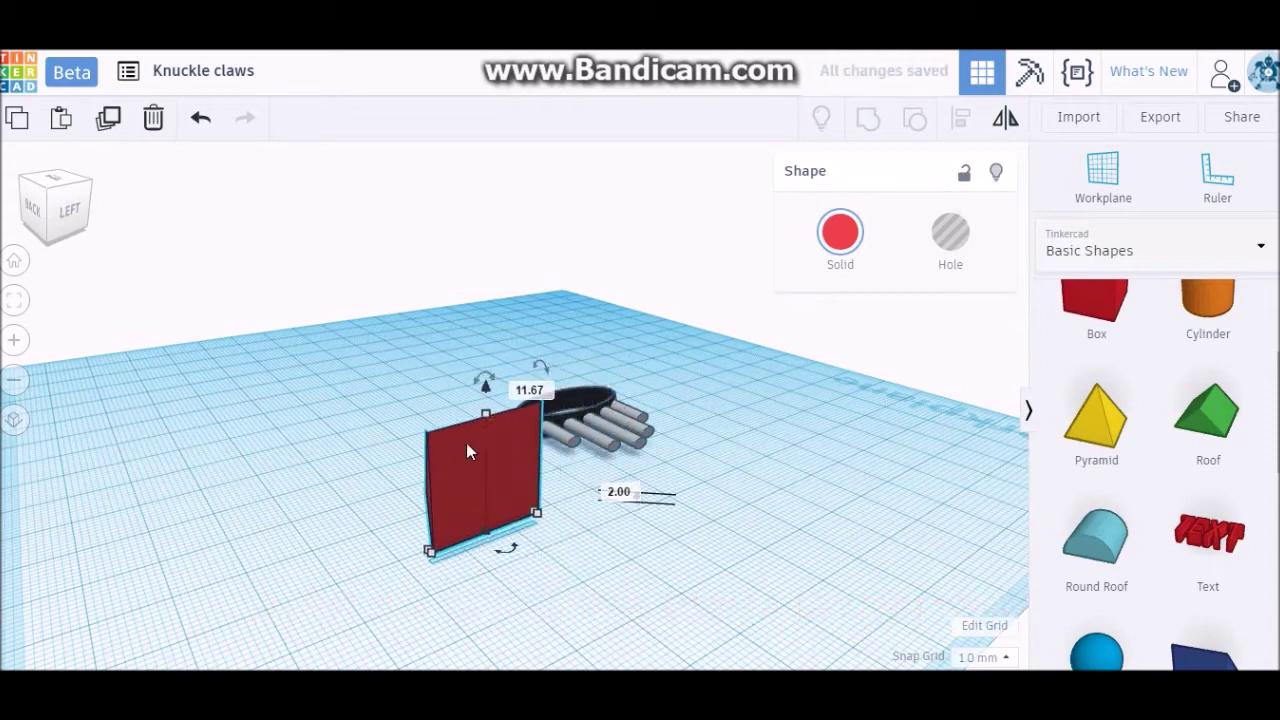
pyautogui.hotkey('ctrl', 'z')
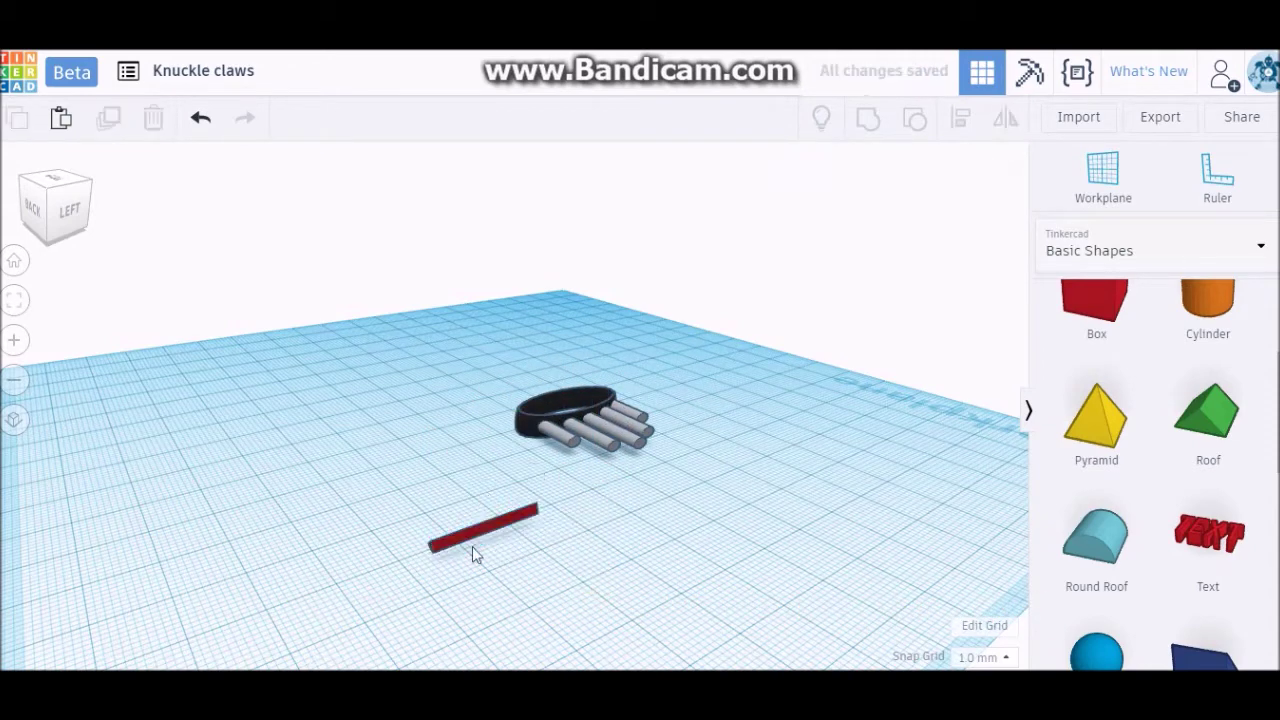
# Add a box tilted about 22.5°, make it a hole, and group it with the plate.
pyautogui.moveTo(1096, 300); pyautogui.dragTo(376, 581)
pyautogui.moveTo(279, 432); pyautogui.dragTo(255, 345)
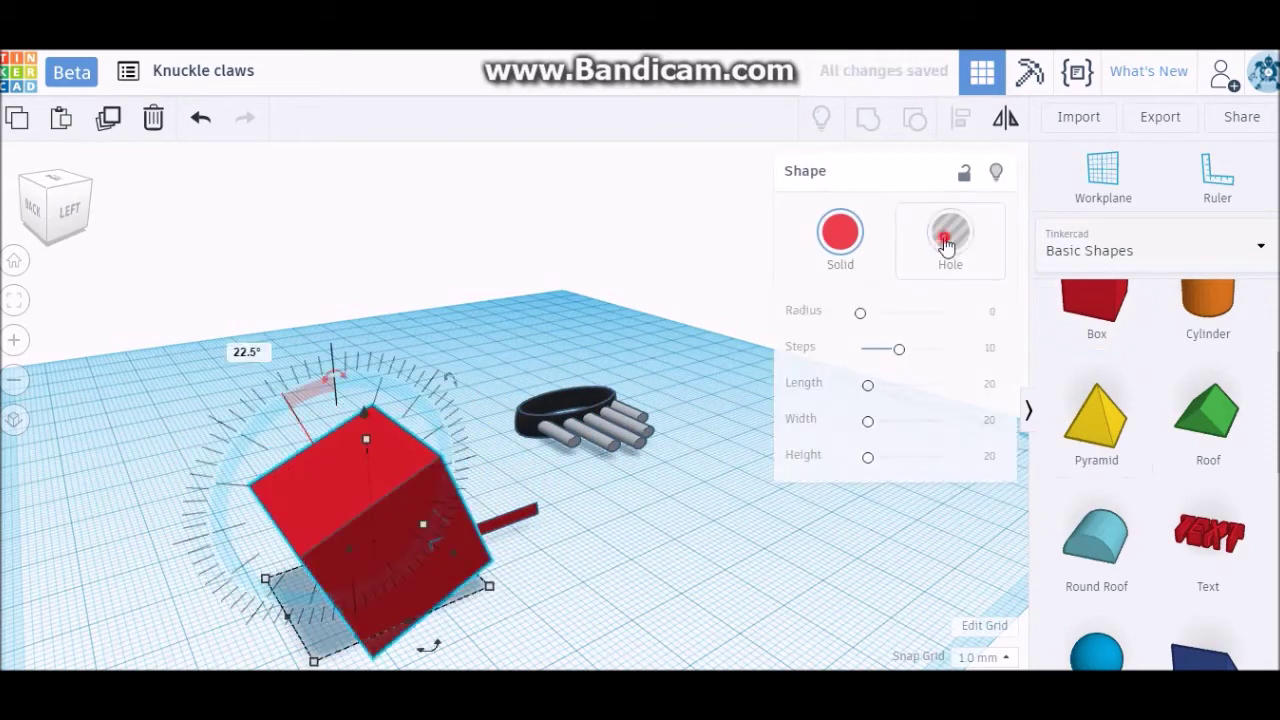
pyautogui.click(950, 232)
pyautogui.moveTo(560, 604); pyautogui.dragTo(340, 552, button='right')
pyautogui.moveTo(494, 646)
pyautogui.mouseDown(button='right')
pyautogui.moveTo(403, 611)
pyautogui.moveTo(470, 587)
pyautogui.moveTo(443, 571)
pyautogui.mouseUp(button='right')
pyautogui.moveTo(286, 428); pyautogui.dragTo(374, 571)
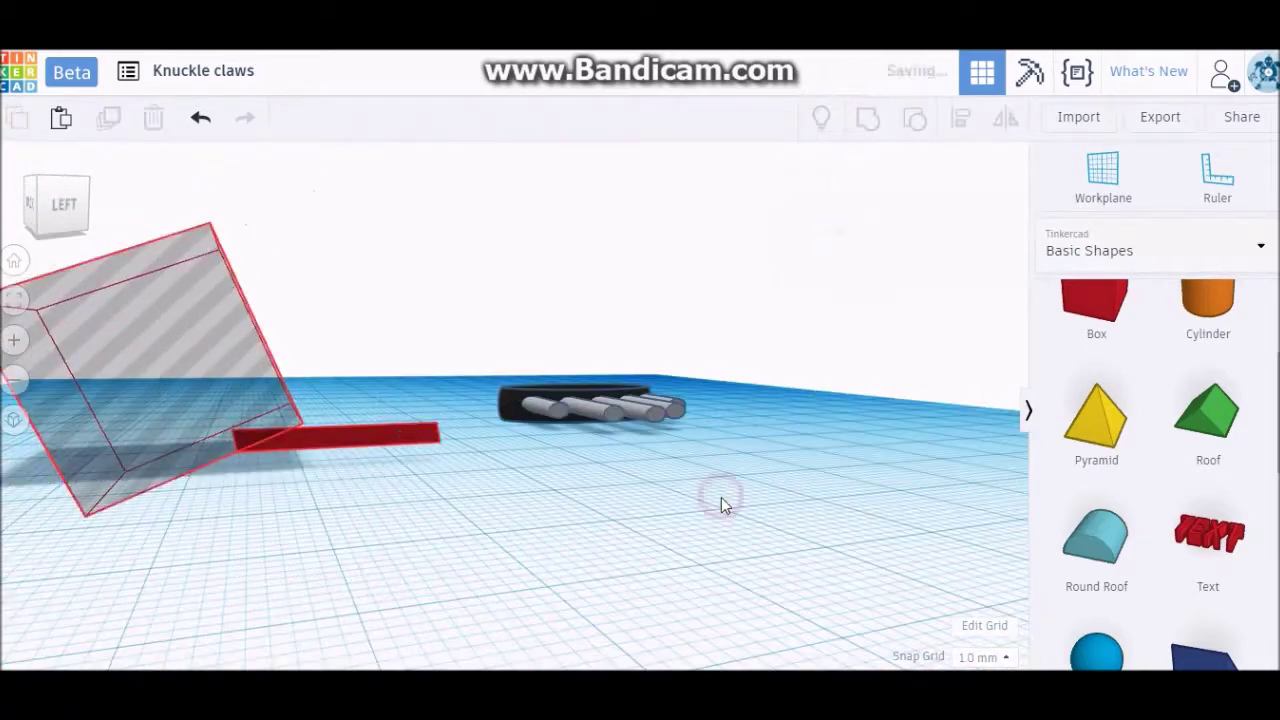
pyautogui.hotkey('ctrl', 'g')
pyautogui.moveTo(505, 553)
pyautogui.mouseDown(button='right')
pyautogui.moveTo(706, 569)
pyautogui.moveTo(600, 540)
pyautogui.mouseUp(button='right')
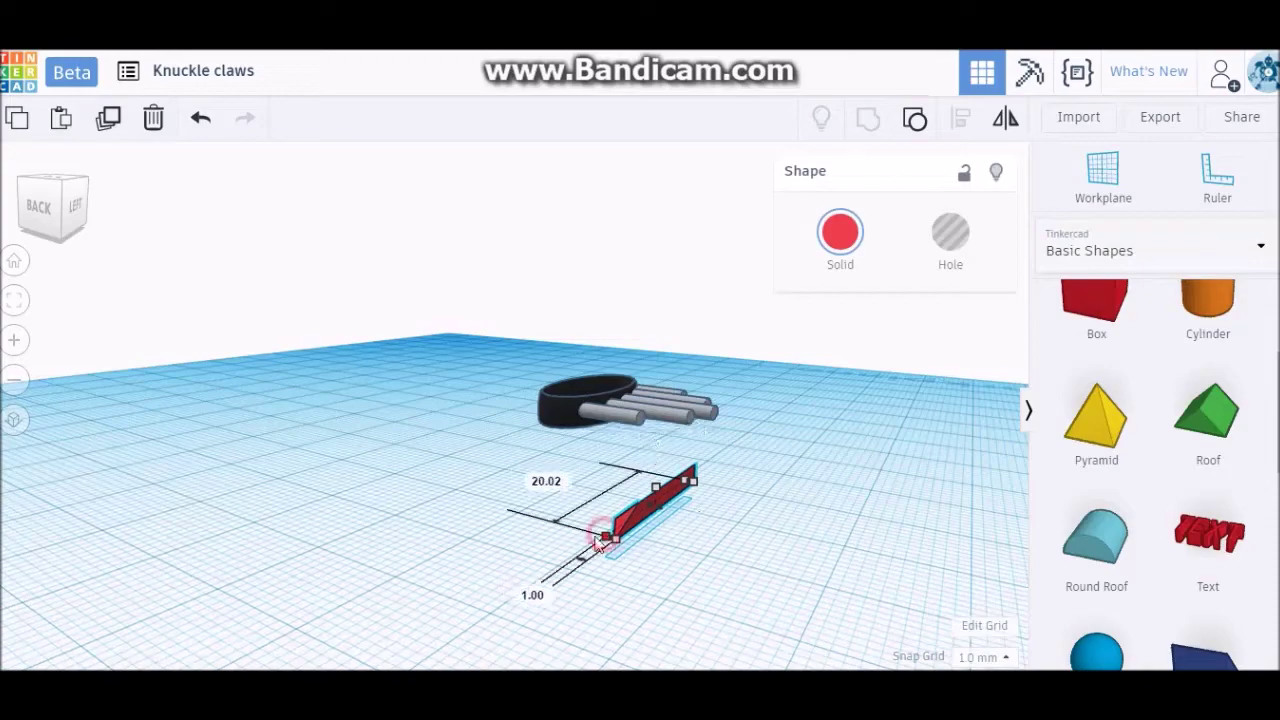
# Thin the blade to 0.50 mm wide.
pyautogui.press('Return')
pyautogui.moveTo(545, 608)
pyautogui.mouseDown(button='right')
pyautogui.moveTo(646, 569)
pyautogui.moveTo(643, 549)
pyautogui.moveTo(749, 560)
pyautogui.moveTo(823, 517)
pyautogui.moveTo(739, 483)
pyautogui.mouseUp(button='right')
pyautogui.click(660, 530)
pyautogui.hotkey('ctrl', 'z')
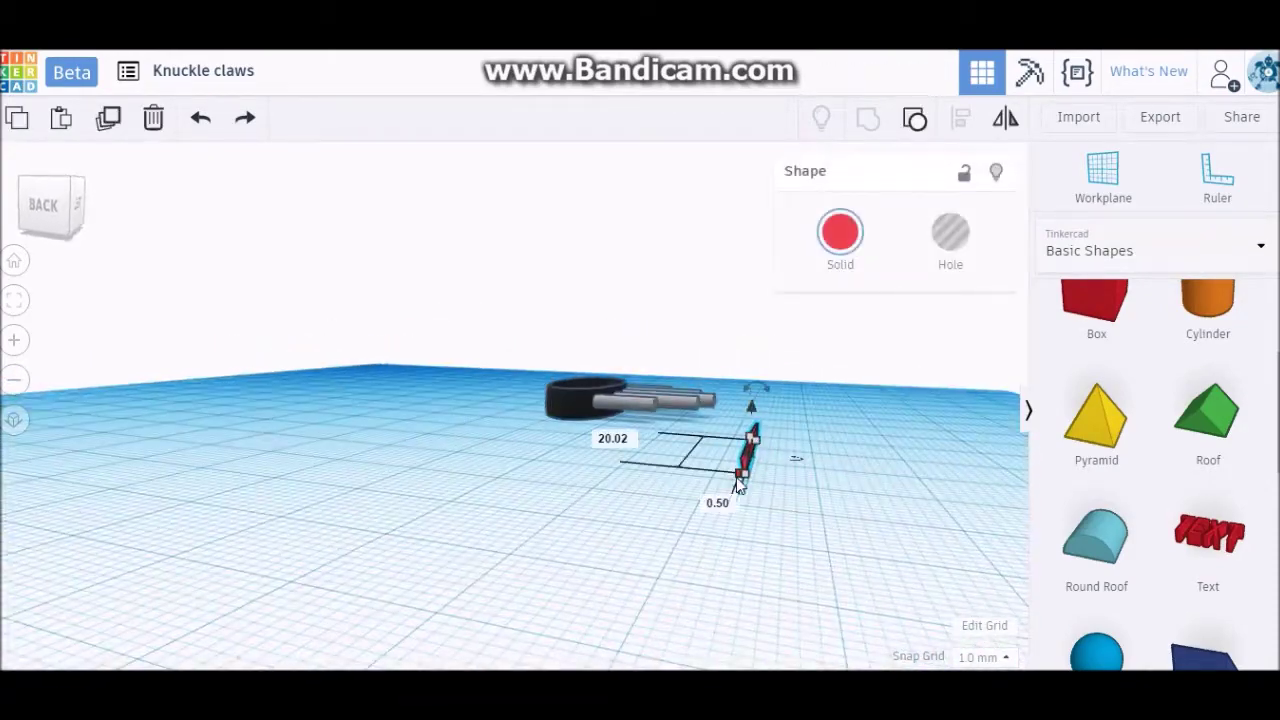
# Rotate the blade 112.5° around the vertical axis.
pyautogui.moveTo(770, 541)
pyautogui.mouseDown(button='right')
pyautogui.moveTo(723, 523)
pyautogui.moveTo(716, 540)
pyautogui.moveTo(834, 566)
pyautogui.moveTo(703, 587)
pyautogui.mouseUp(button='right')
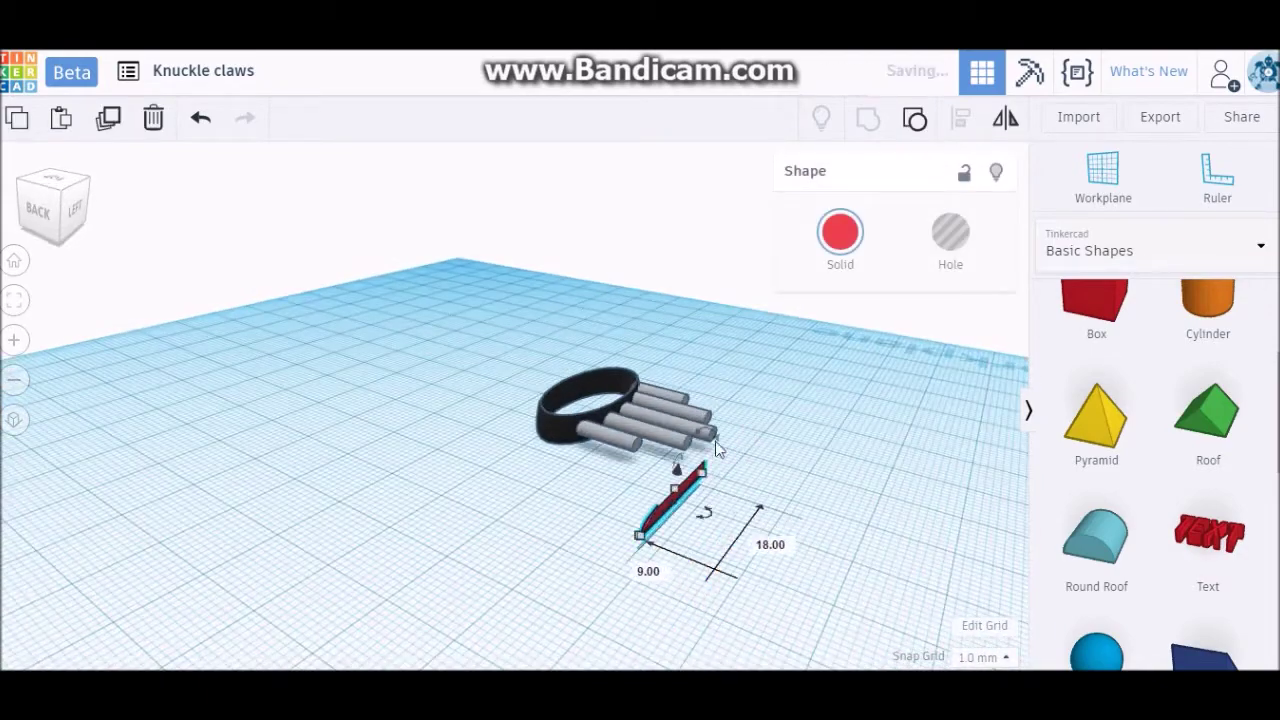
pyautogui.moveTo(715, 445)
pyautogui.mouseDown()
pyautogui.moveTo(697, 472)
pyautogui.moveTo(686, 466)
pyautogui.mouseUp()
pyautogui.click(743, 534)
pyautogui.moveTo(743, 534)
pyautogui.mouseDown(button='right')
pyautogui.moveTo(493, 449)
pyautogui.moveTo(664, 521)
pyautogui.moveTo(643, 509)
pyautogui.mouseUp(button='right')
# Set the snap grid to 0.5 mm and position the blade under the first guide cylinder.
pyautogui.click(985, 657)
pyautogui.click(980, 545)
pyautogui.click(494, 449)
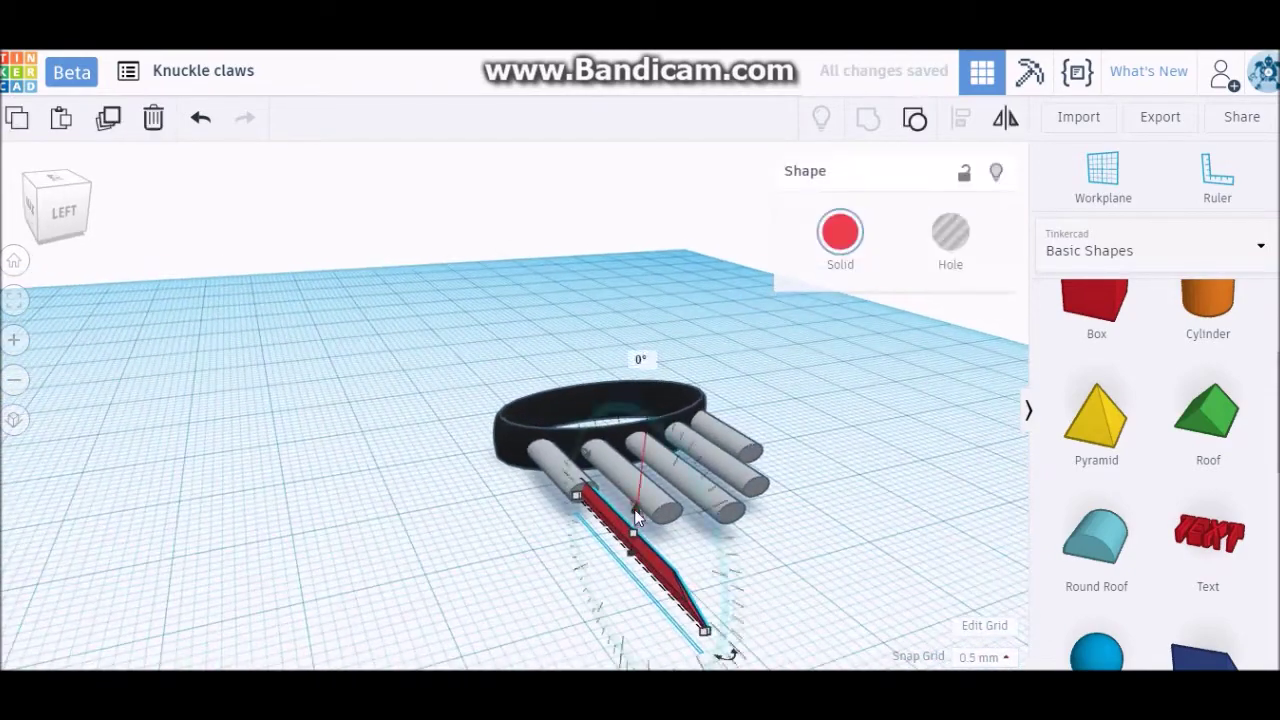
pyautogui.click(787, 620)
pyautogui.moveTo(787, 620); pyautogui.dragTo(480, 438, button='right')
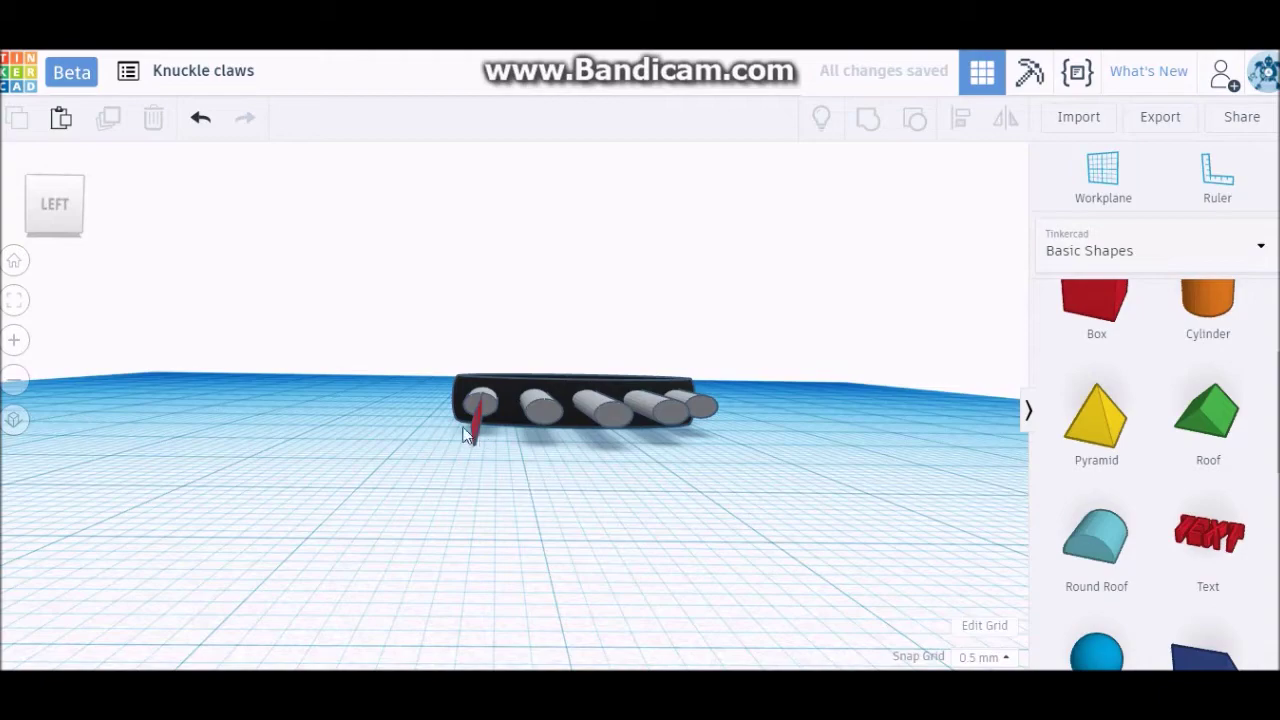
pyautogui.moveTo(648, 615); pyautogui.dragTo(658, 604, button='right')
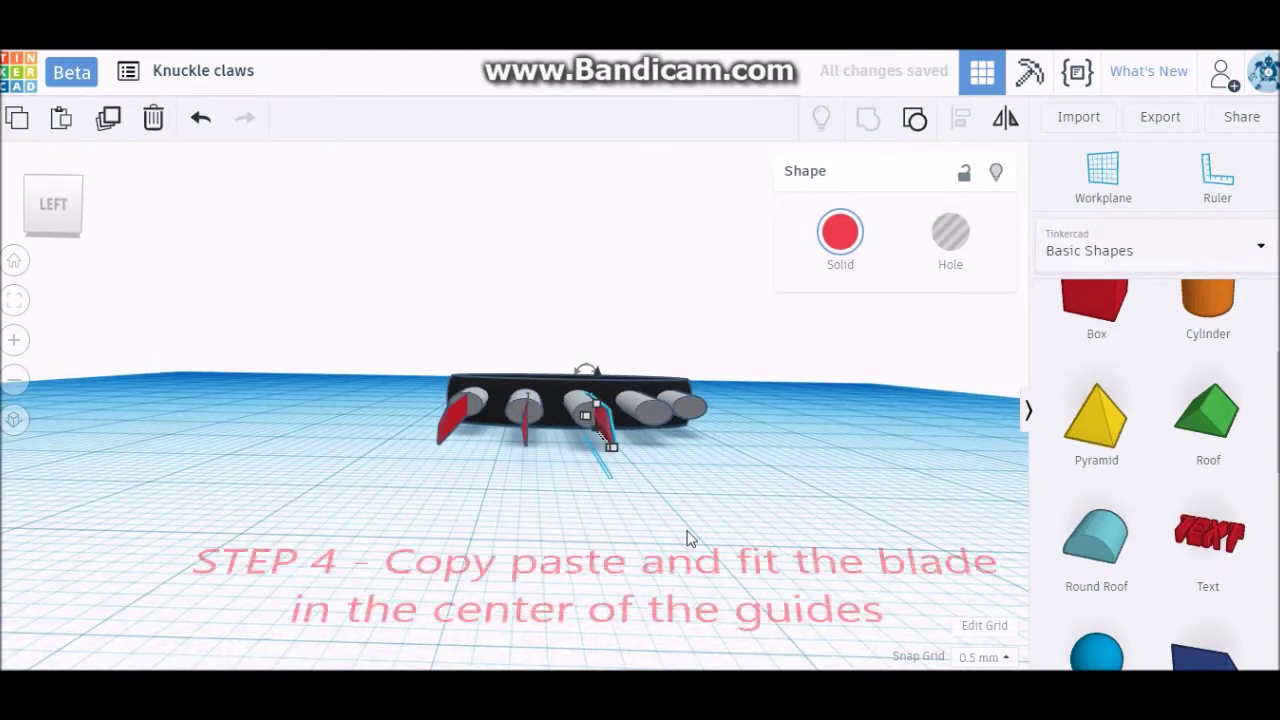
# Deselect the last placed blade and look over the blades sitting in their guide cylinders.
pyautogui.moveTo(686, 534); pyautogui.dragTo(705, 516, button='right')
pyautogui.click(706, 515)
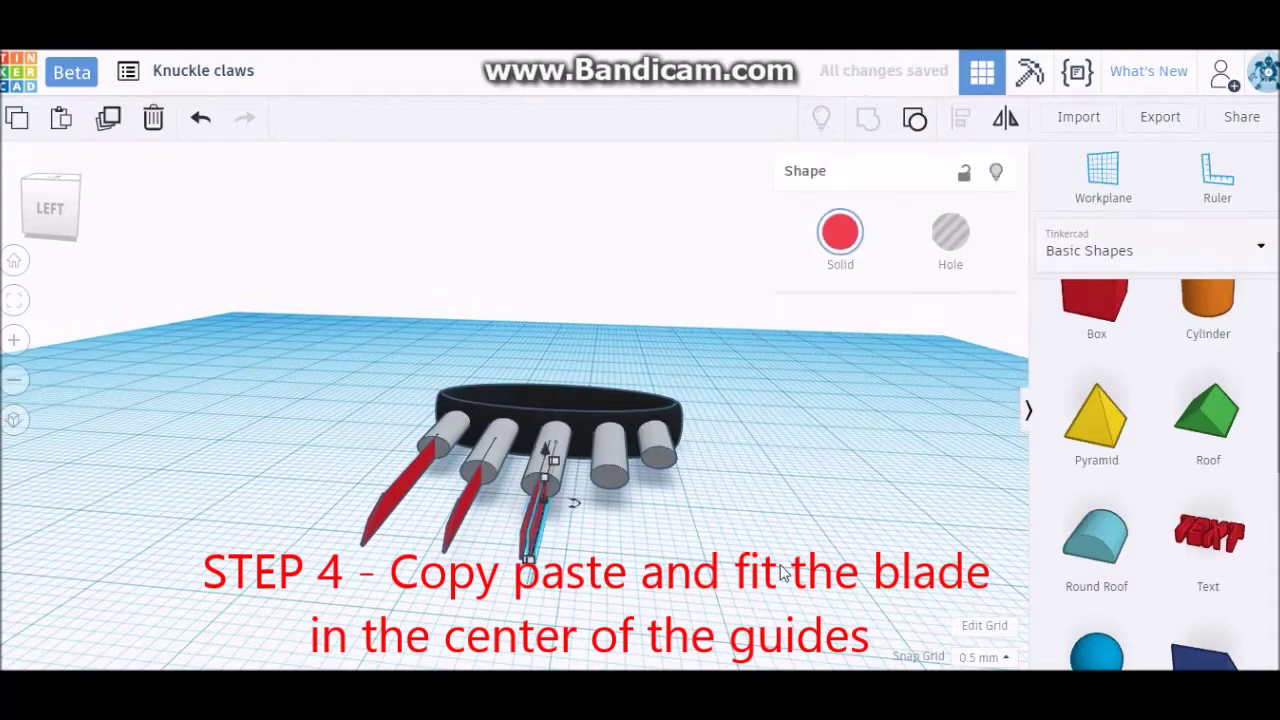
pyautogui.moveTo(783, 572); pyautogui.dragTo(686, 528, button='right')
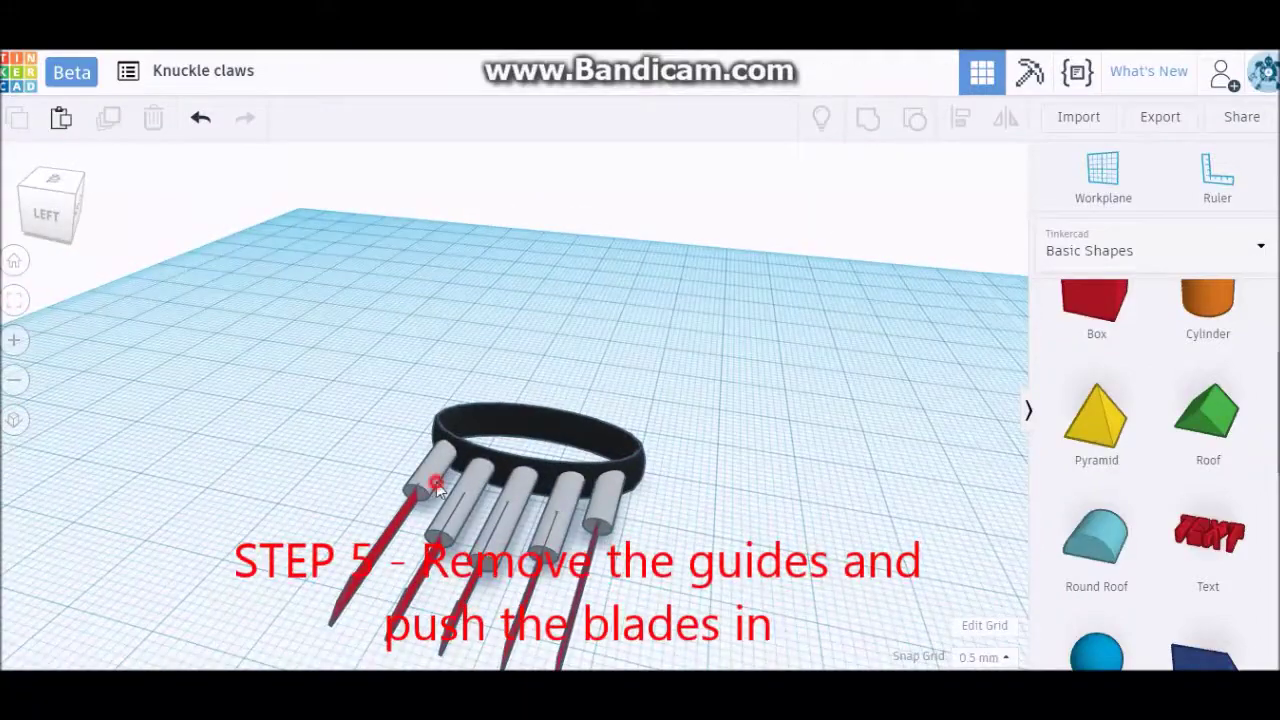
# Select the grey guide cylinders and delete them, leaving the red blades on the ring.
pyautogui.moveTo(428, 495); pyautogui.dragTo(408, 543, button='right')
pyautogui.click(463, 585)
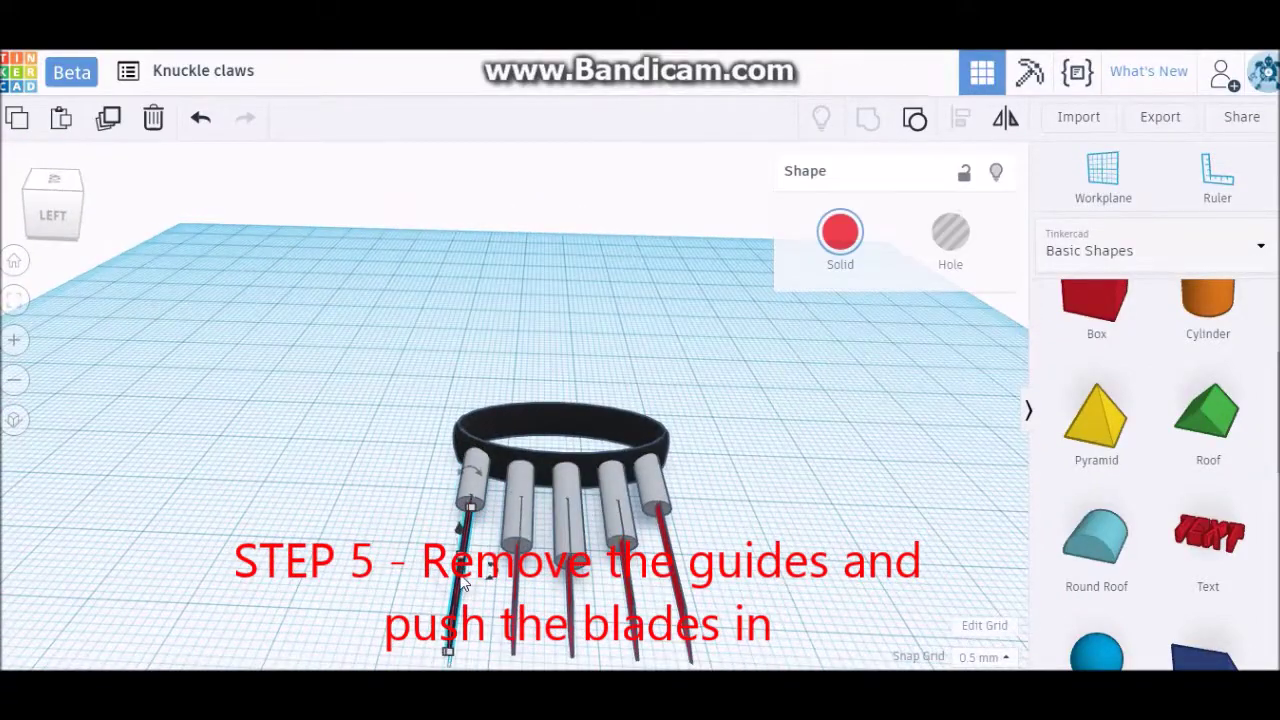
pyautogui.moveTo(350, 617); pyautogui.dragTo(608, 642, button='right')
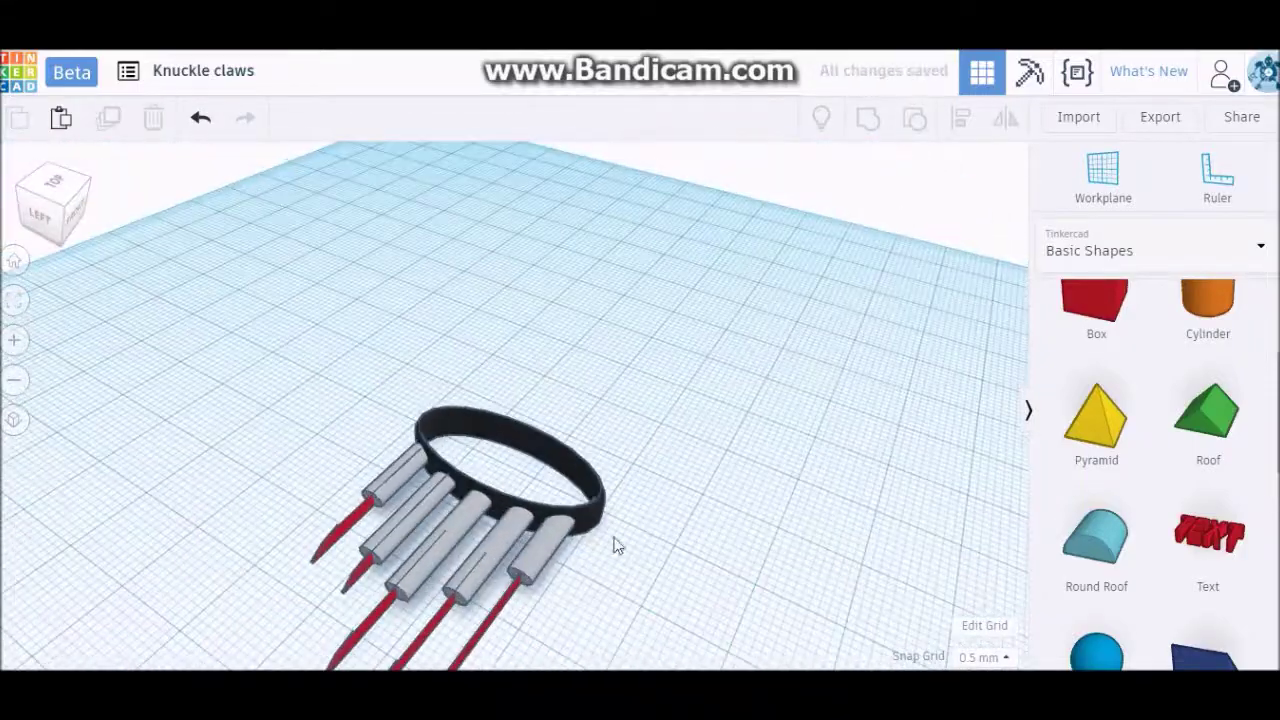
pyautogui.click(395, 484)
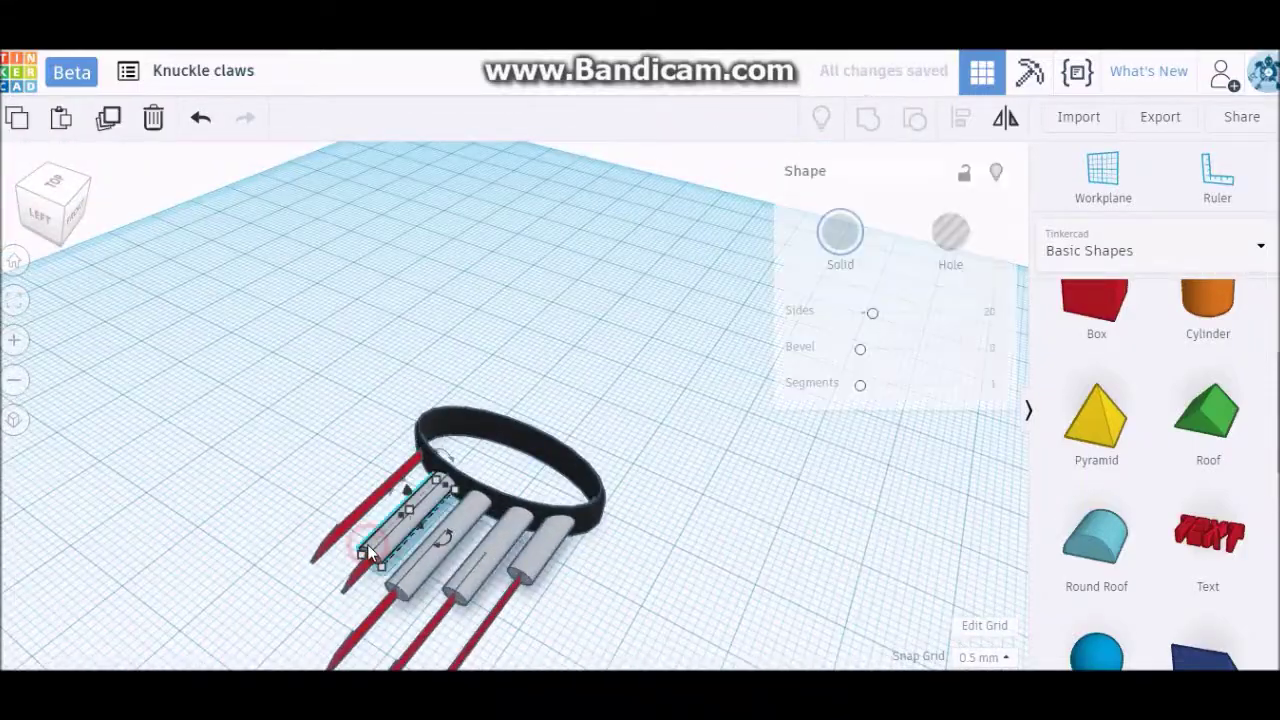
pyautogui.moveTo(367, 544)
pyautogui.mouseDown(button='right')
pyautogui.moveTo(500, 576)
pyautogui.moveTo(566, 574)
pyautogui.moveTo(440, 586)
pyautogui.mouseUp(button='right')
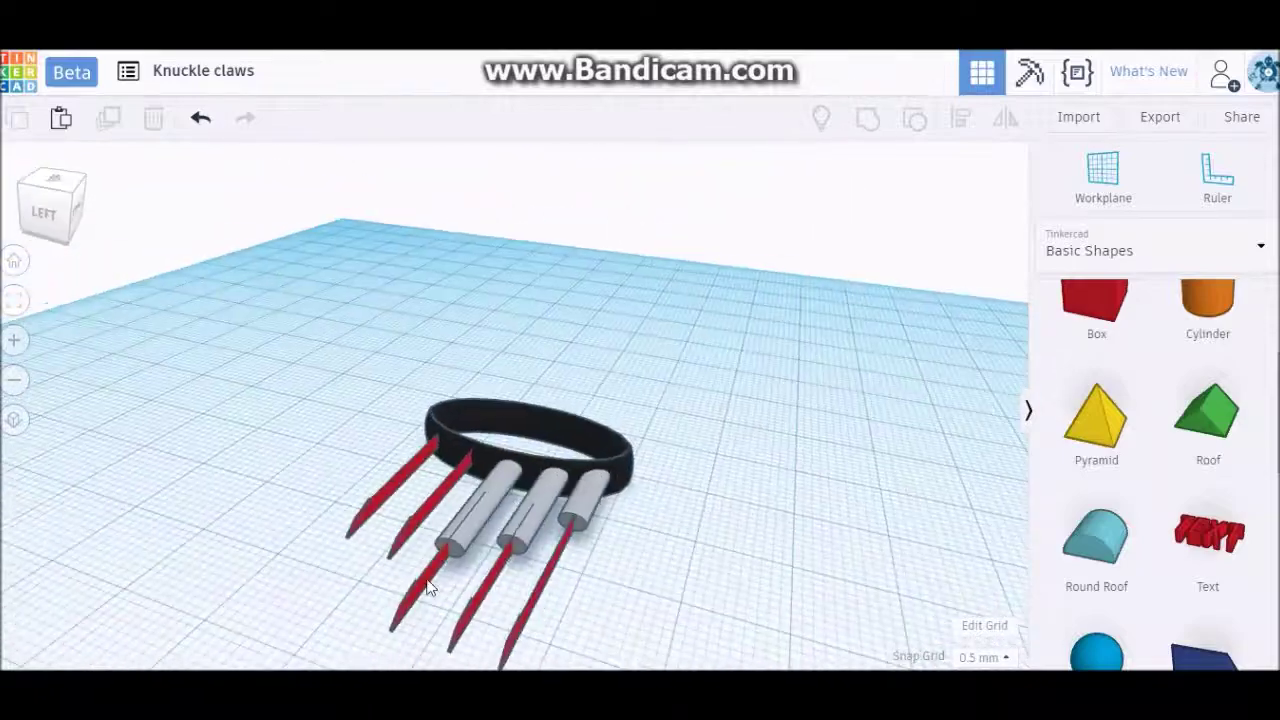
pyautogui.moveTo(702, 638)
pyautogui.mouseDown(button='right')
pyautogui.moveTo(549, 620)
pyautogui.moveTo(677, 543)
pyautogui.moveTo(505, 545)
pyautogui.mouseUp(button='right')
pyautogui.click(505, 545)
pyautogui.press('Delete')
pyautogui.moveTo(697, 563)
pyautogui.mouseDown(button='right')
pyautogui.moveTo(500, 549)
pyautogui.moveTo(389, 569)
pyautogui.mouseUp(button='right')
# Select the five blades without the ring and rotate them together, including by -180°.
pyautogui.click(205, 572)
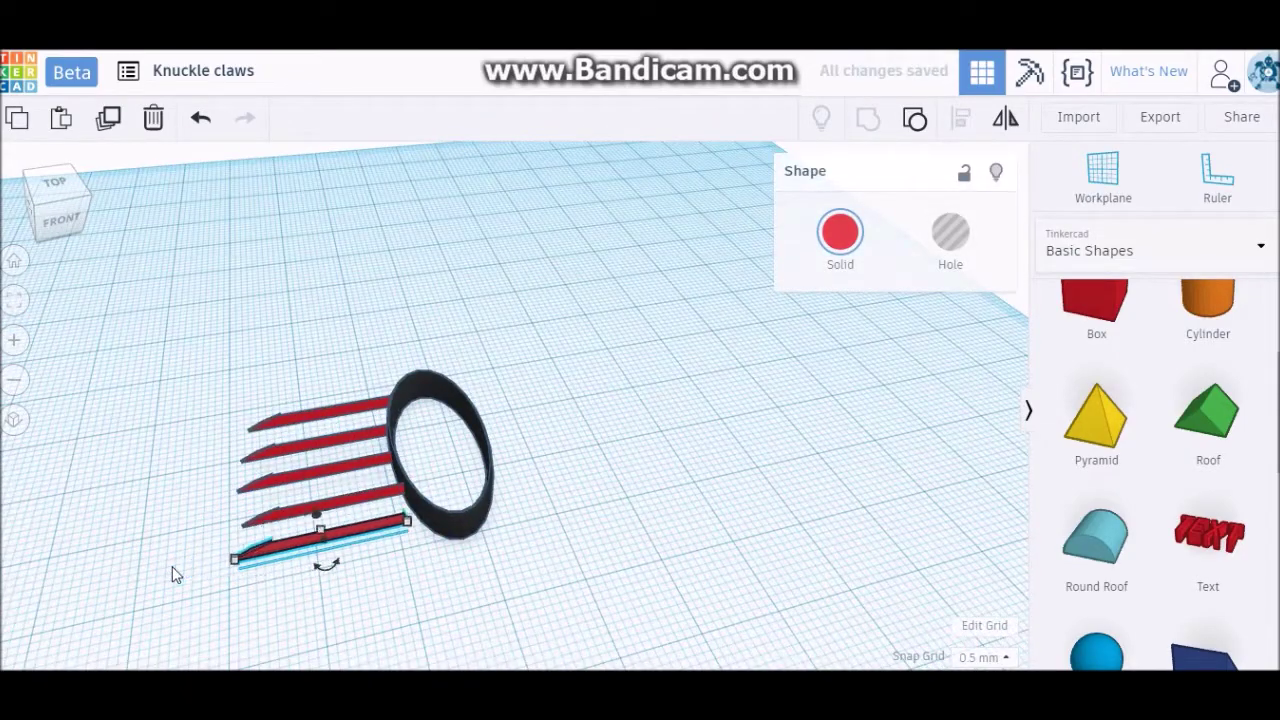
pyautogui.click(529, 640)
pyautogui.moveTo(529, 640)
pyautogui.mouseDown(button='right')
pyautogui.moveTo(739, 570)
pyautogui.moveTo(572, 541)
pyautogui.moveTo(531, 583)
pyautogui.mouseUp(button='right')
pyautogui.click(531, 583)
pyautogui.hotkey('ctrl', 'a')
pyautogui.keyDown('shift'); pyautogui.click(543, 428); pyautogui.keyUp('shift')
pyautogui.moveTo(640, 524)
pyautogui.mouseDown()
pyautogui.moveTo(617, 483)
pyautogui.moveTo(634, 514)
pyautogui.mouseUp()
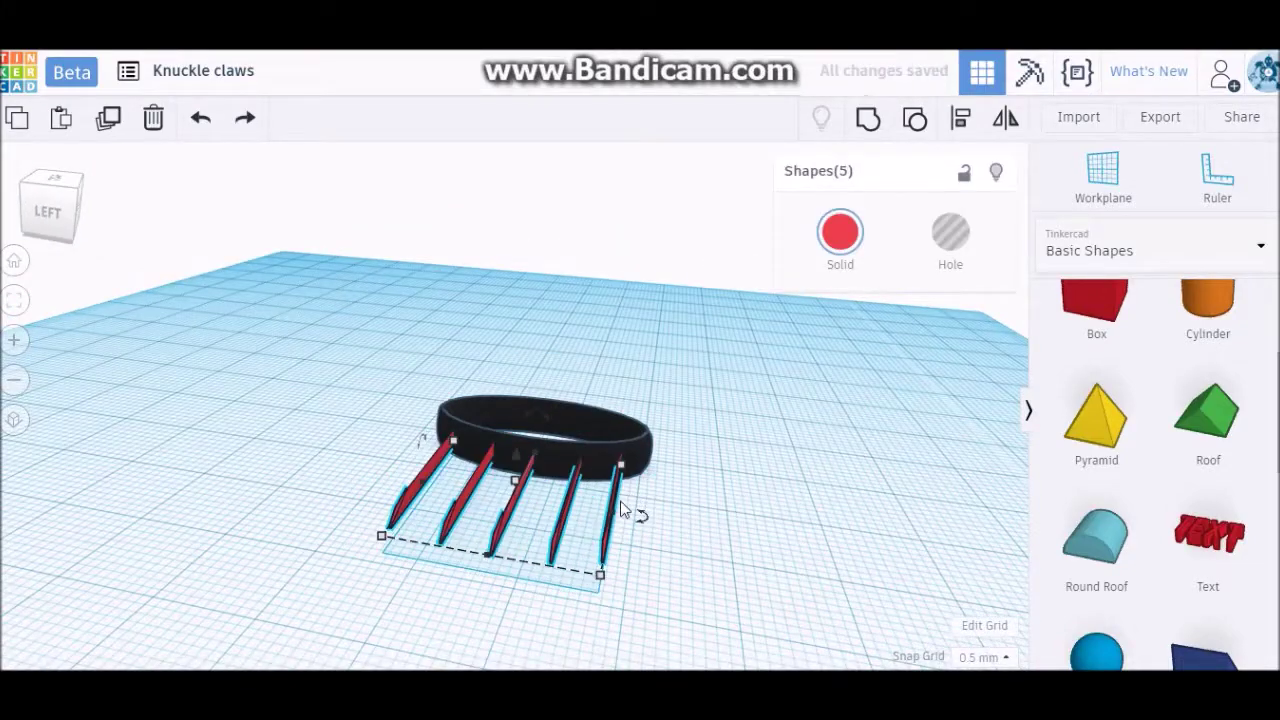
pyautogui.moveTo(634, 514); pyautogui.dragTo(544, 380, button='right')
pyautogui.moveTo(525, 356)
pyautogui.mouseDown()
pyautogui.moveTo(607, 446)
pyautogui.moveTo(575, 493)
pyautogui.mouseUp()
pyautogui.moveTo(575, 493)
pyautogui.mouseDown(button='right')
pyautogui.moveTo(677, 460)
pyautogui.moveTo(565, 550)
pyautogui.mouseUp(button='right')
# Duplicate the middle blade and lengthen the copy to about 24 mm.
pyautogui.click(565, 550)
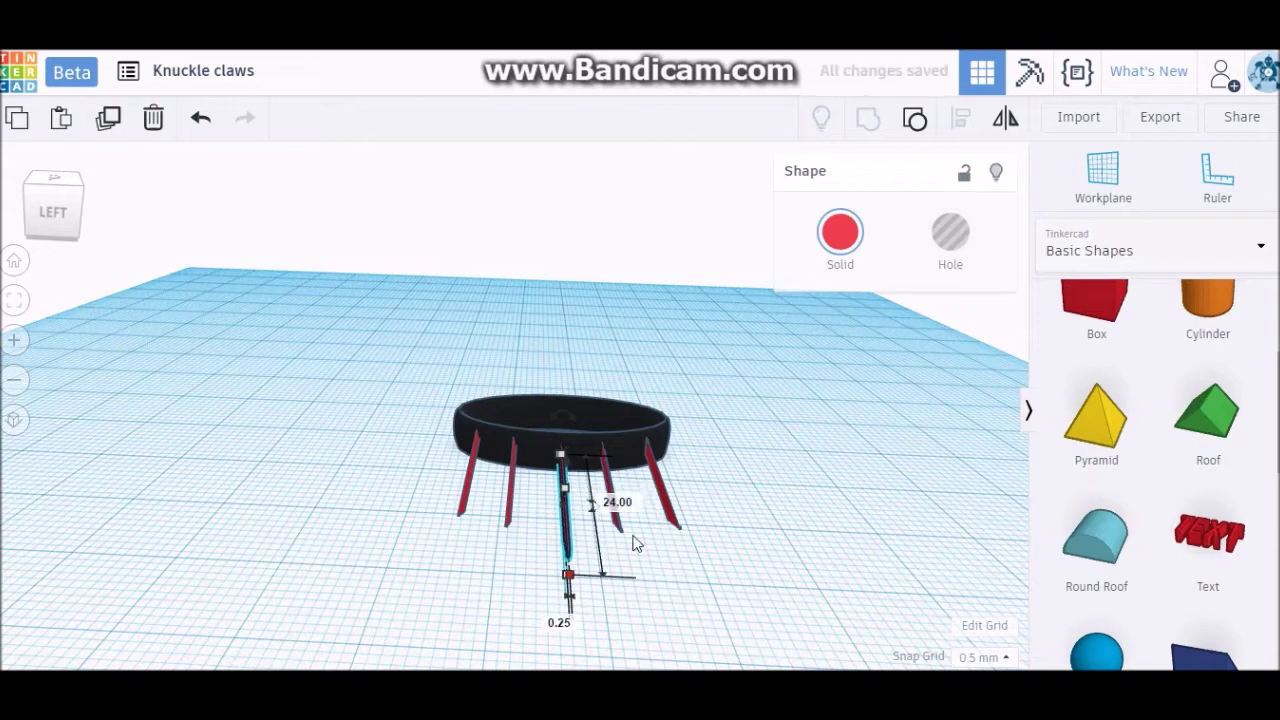
pyautogui.hotkey('ctrl', 'd')
pyautogui.moveTo(624, 532); pyautogui.dragTo(584, 531)
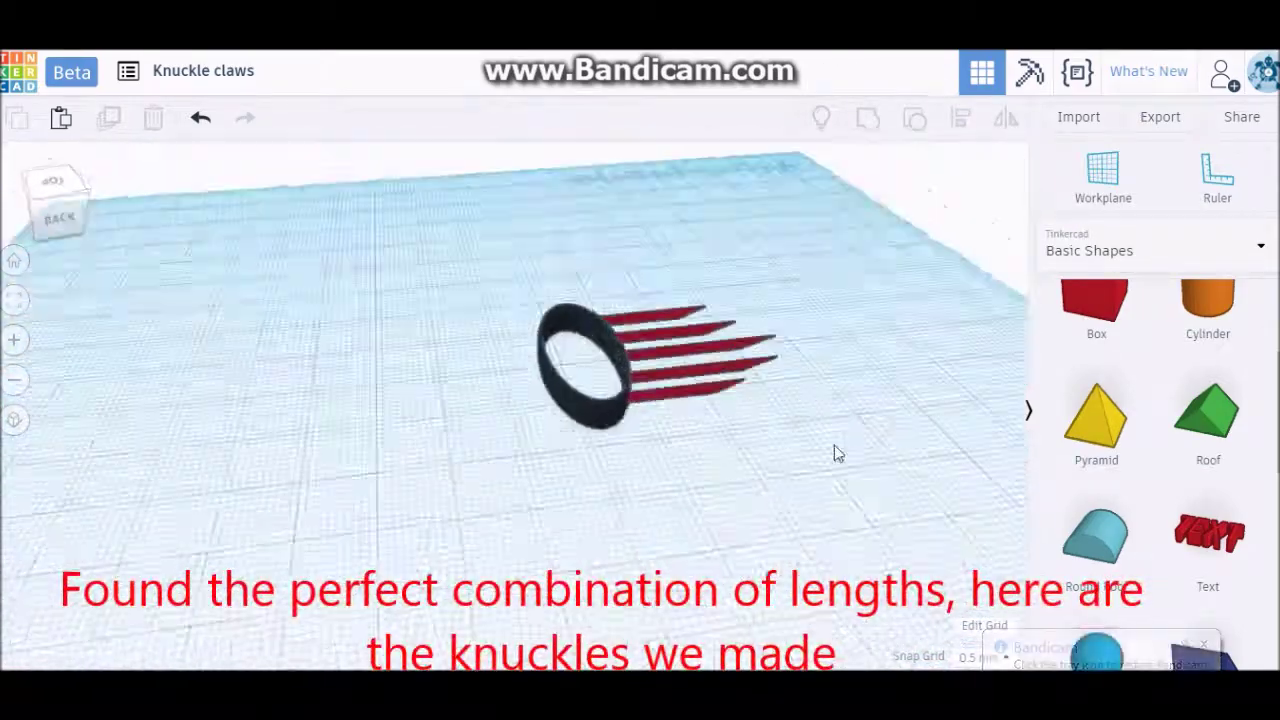
# Select the ring and five blades with Ctrl+A and group them into one object.
pyautogui.moveTo(757, 480)
pyautogui.mouseDown(button='right')
pyautogui.moveTo(444, 299)
pyautogui.moveTo(394, 300)
pyautogui.mouseUp(button='right')
pyautogui.hotkey('ctrl', 'a')
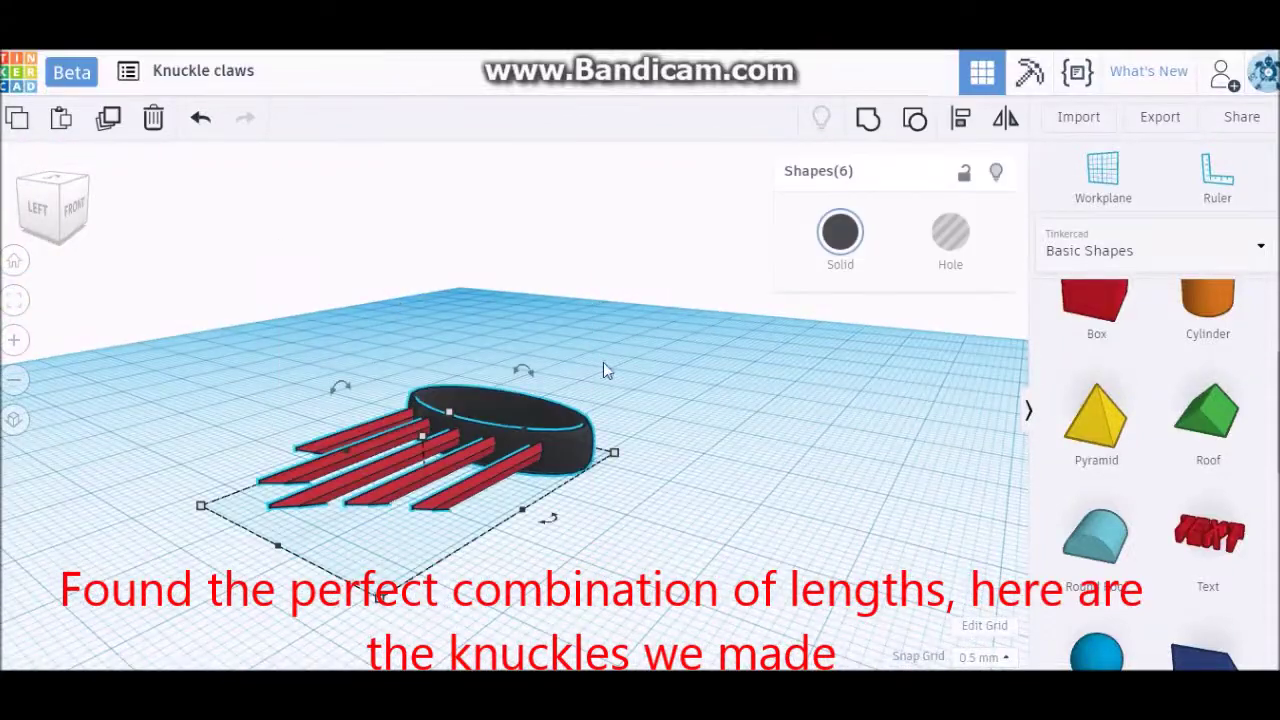
pyautogui.click(875, 130)
pyautogui.click(840, 235)
pyautogui.click(502, 425)
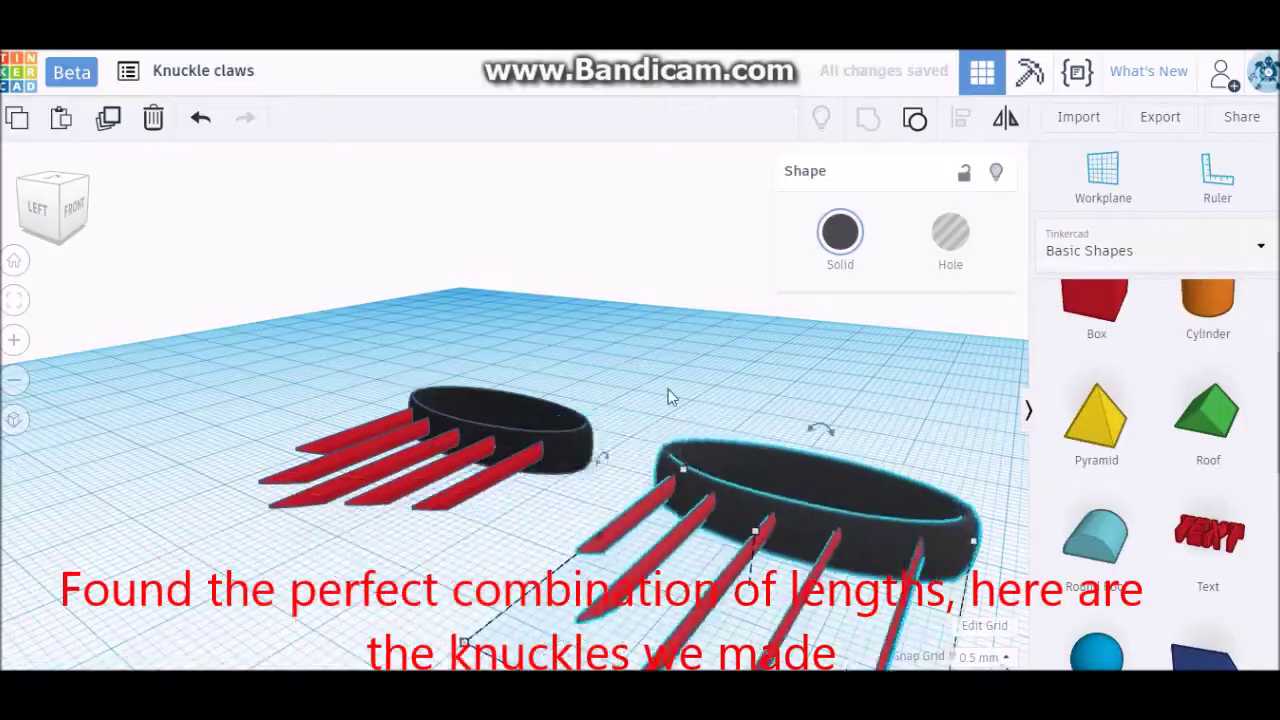
pyautogui.moveTo(668, 389)
pyautogui.mouseDown(button='right')
pyautogui.moveTo(497, 417)
pyautogui.moveTo(570, 408)
pyautogui.moveTo(349, 360)
pyautogui.moveTo(763, 337)
pyautogui.moveTo(689, 429)
pyautogui.moveTo(604, 392)
pyautogui.moveTo(409, 434)
pyautogui.moveTo(214, 431)
pyautogui.moveTo(651, 409)
pyautogui.moveTo(481, 409)
pyautogui.mouseUp(button='right')
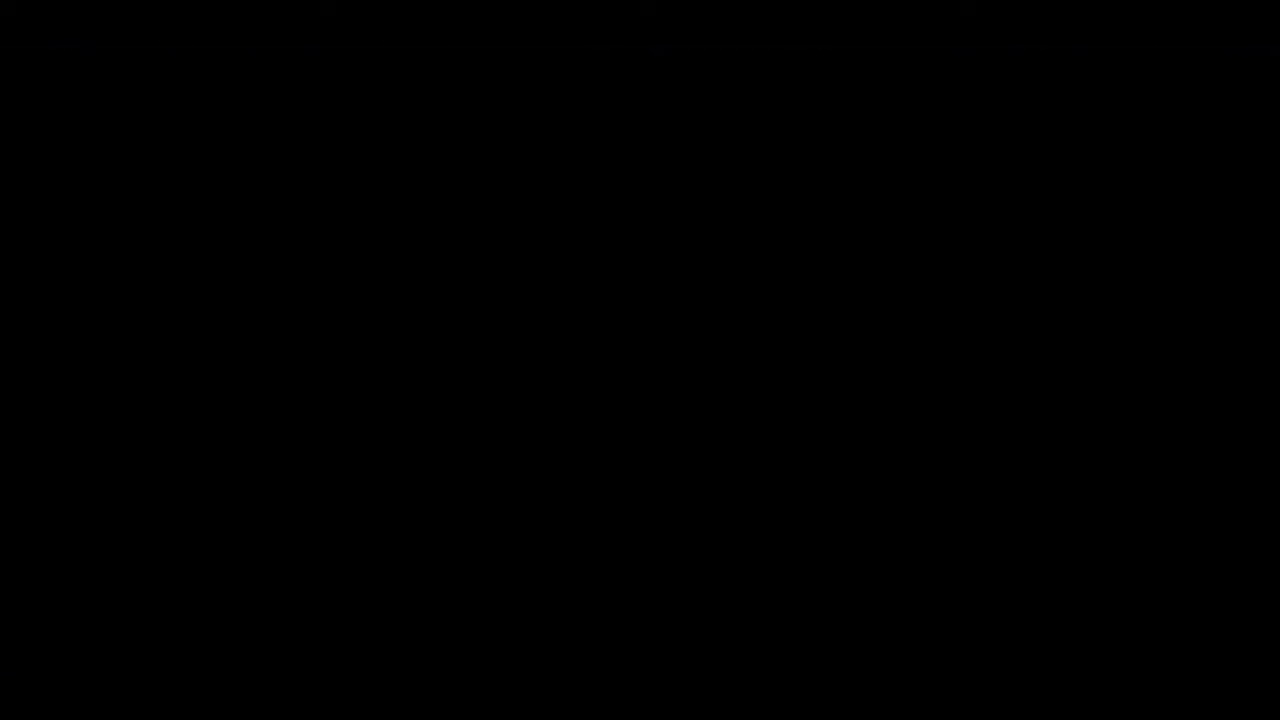